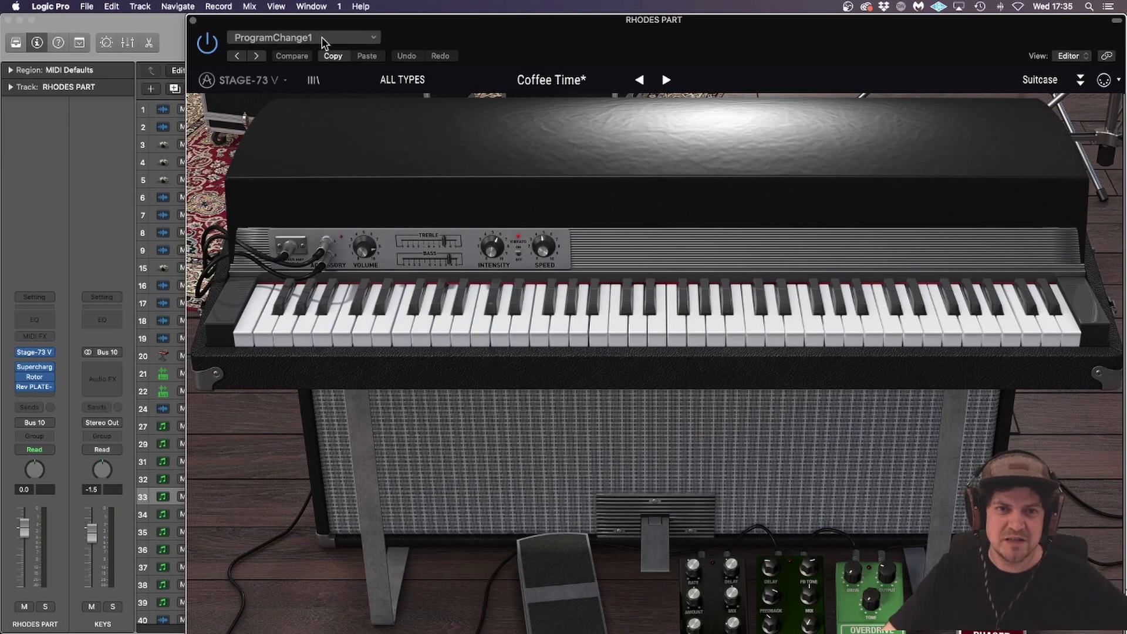
- Close the Stage-73 V instrument and examine the Supercharger GT compressor's settings on the RHODES PART track
left_click(193, 21)
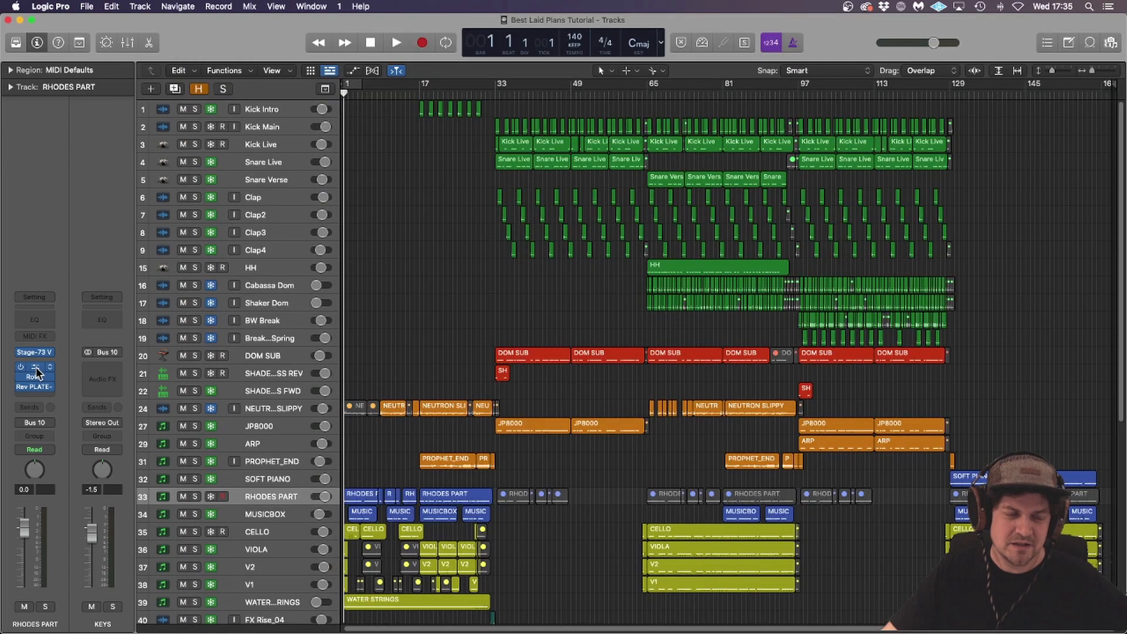
left_click(37, 367)
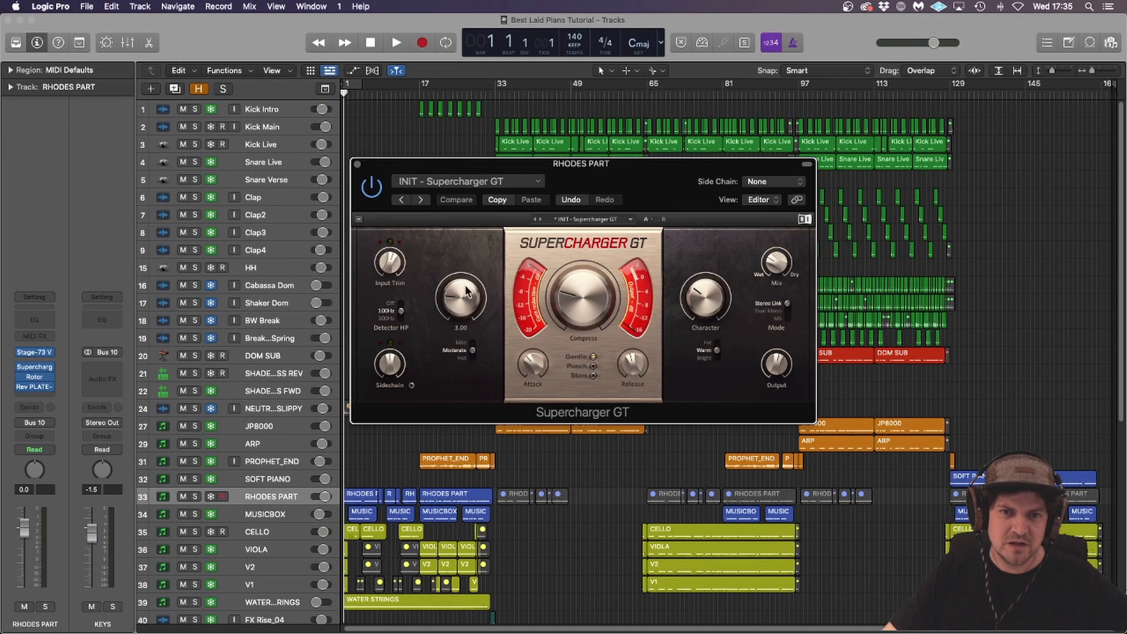
mouse_move(732, 315)
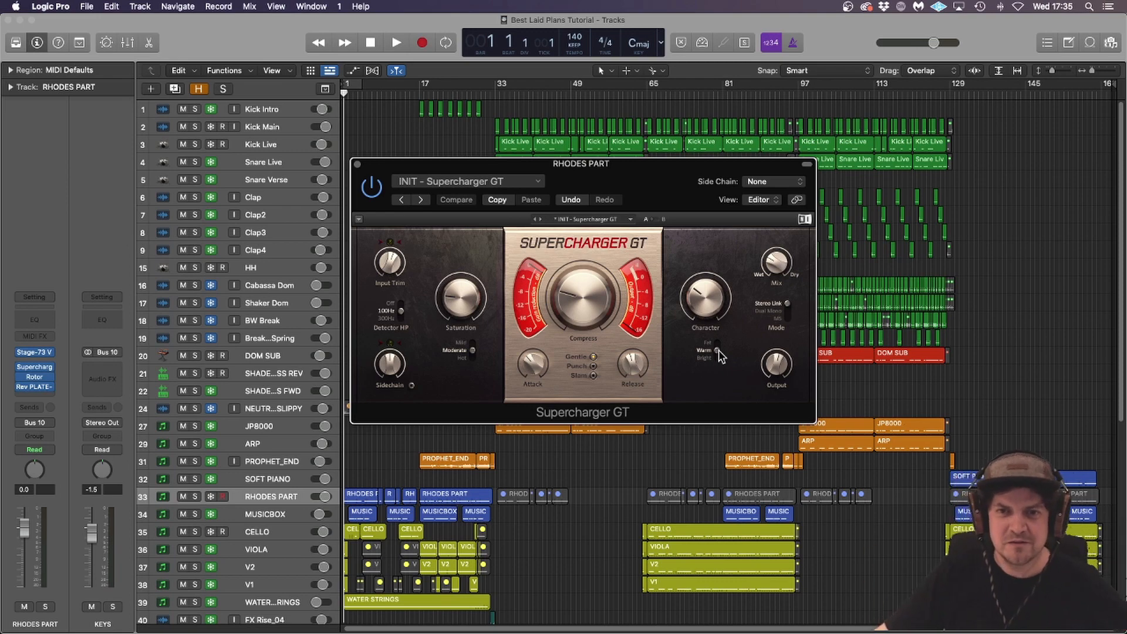
left_click(357, 164)
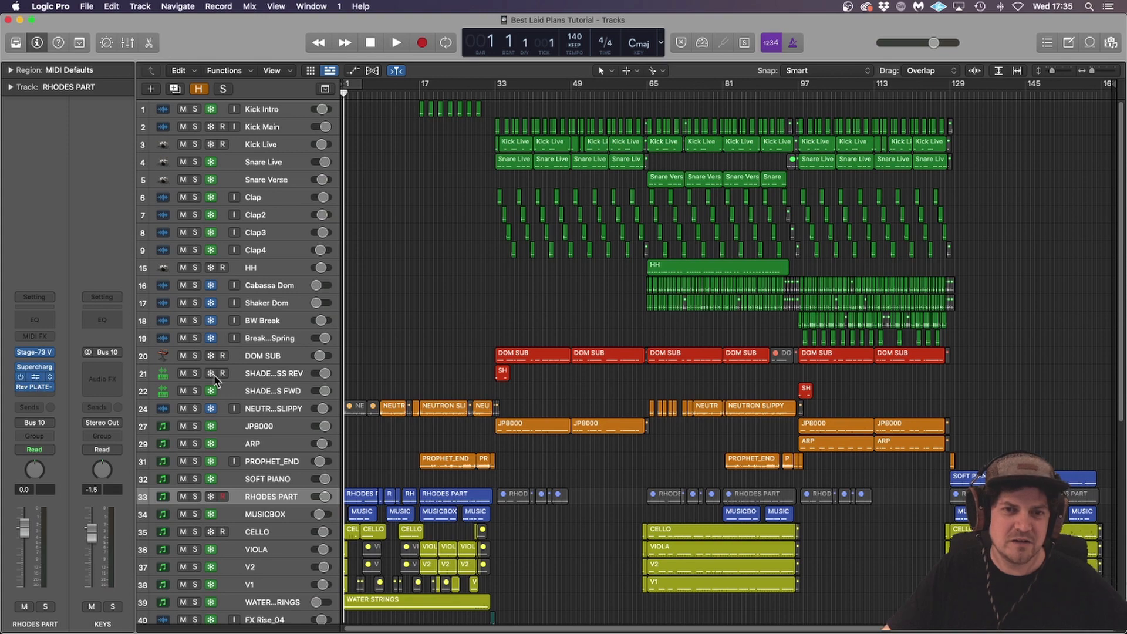
- Play the RHODES PART track soloed while viewing its Rotor Cabinet and Rev PLATE-140 effects
left_click_drag(676, 181, 855, 70)
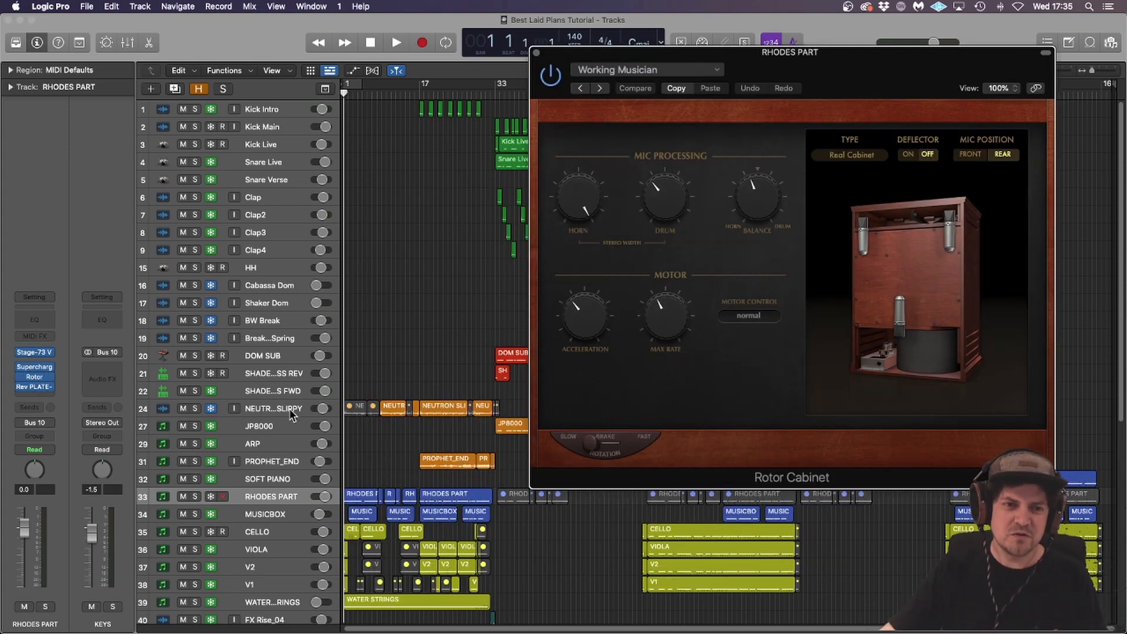
left_click(192, 496)
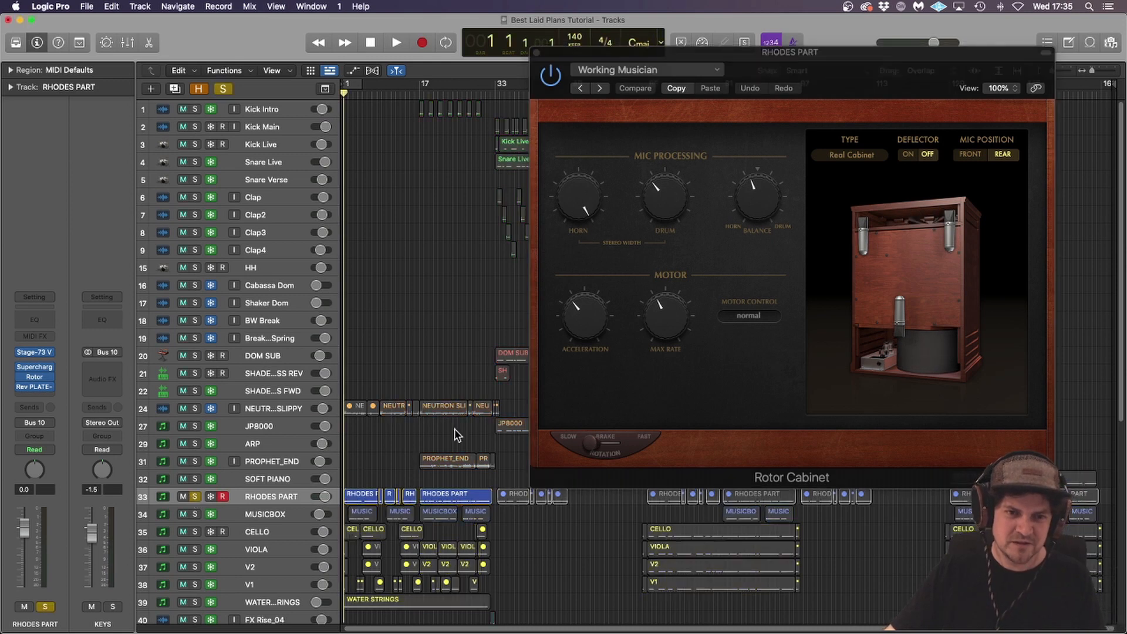
key("space")
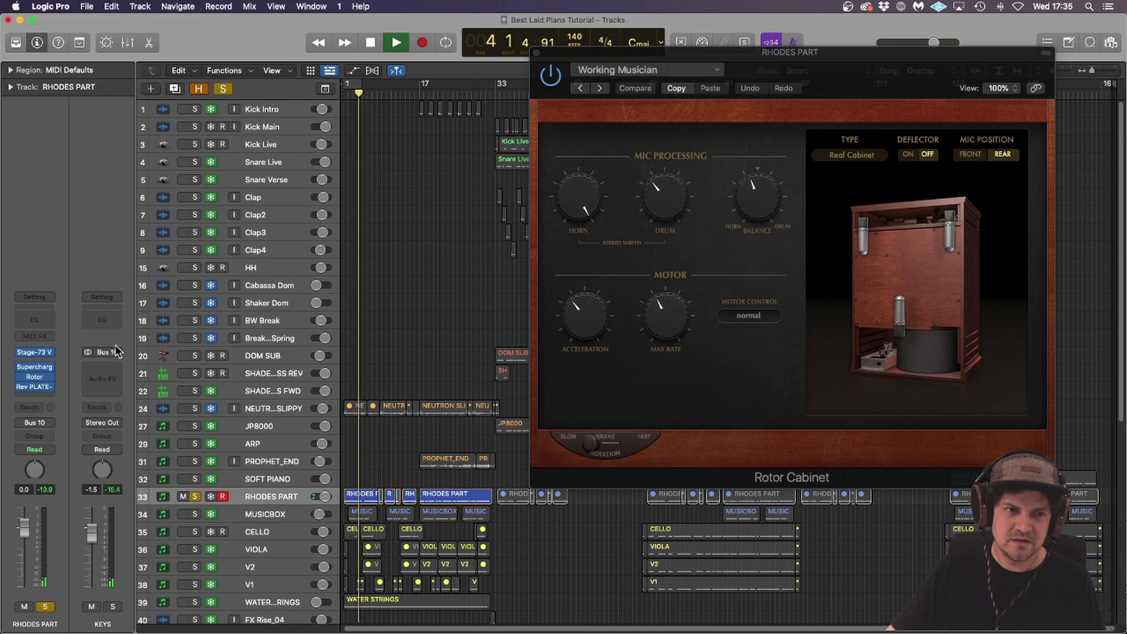
left_click(35, 383)
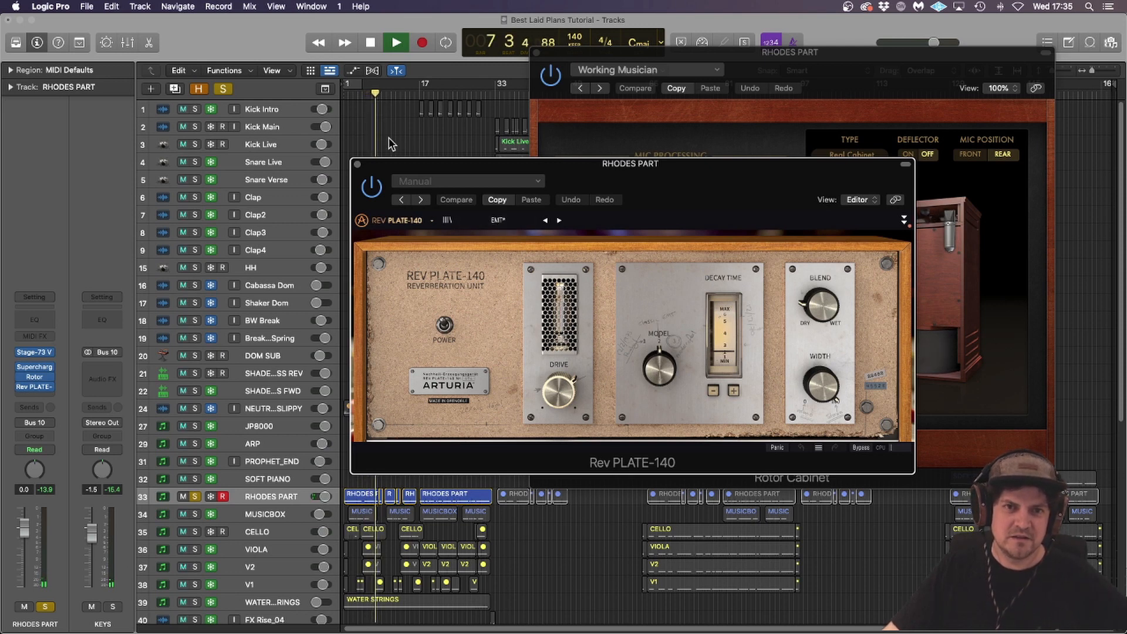
left_click(358, 166)
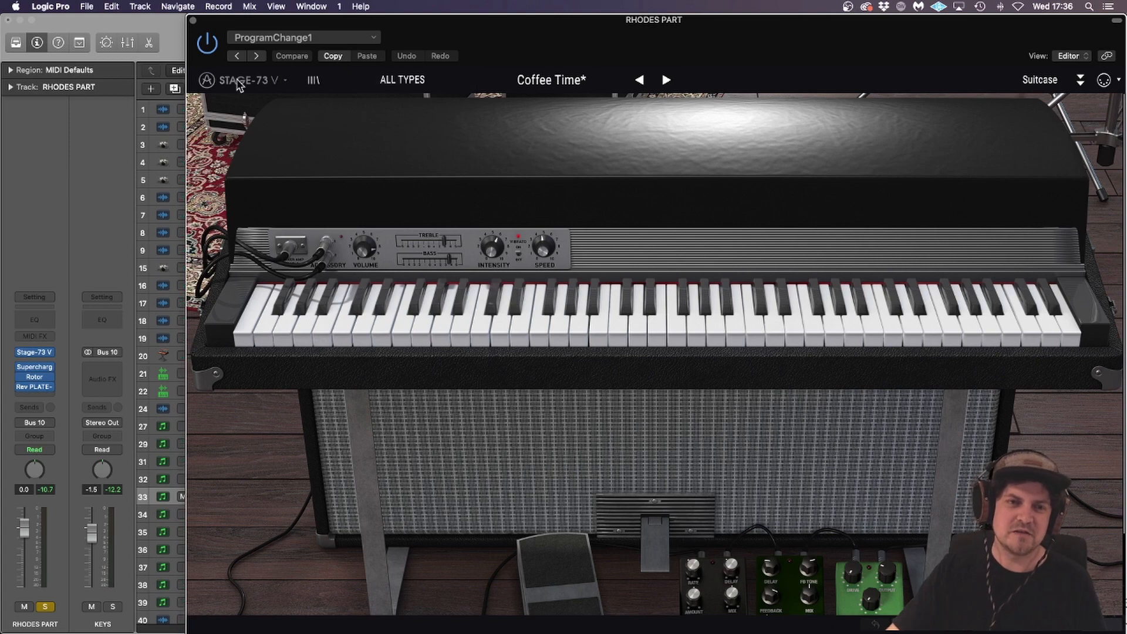
- Return the playhead to the start of the project and turn off record-enable on the RHODES PART track
left_click(193, 21)
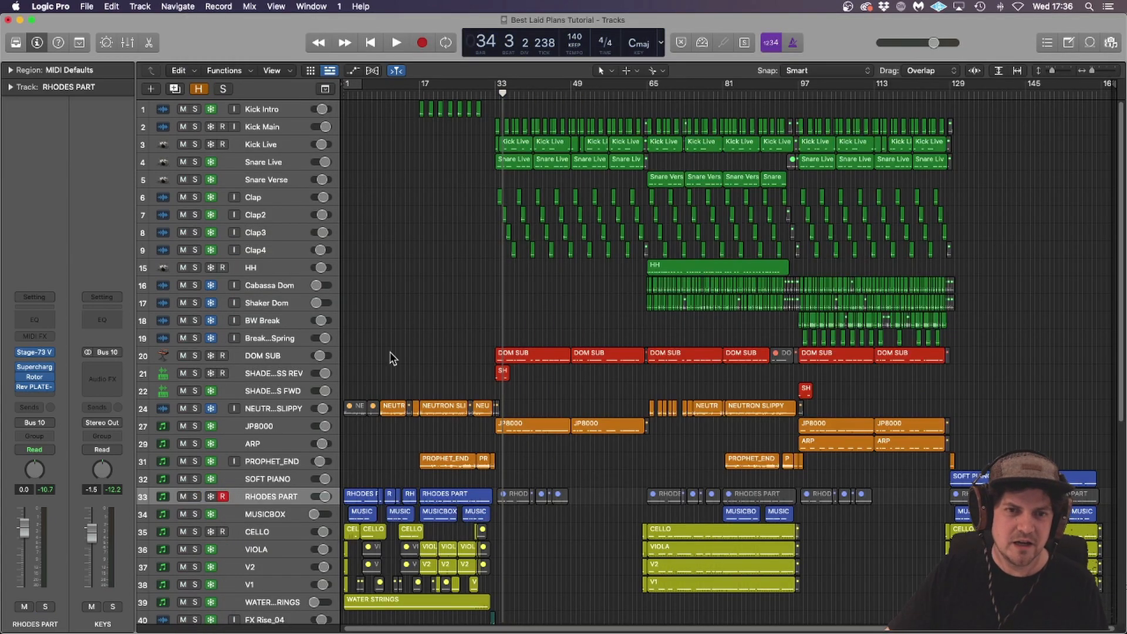
key("Return")
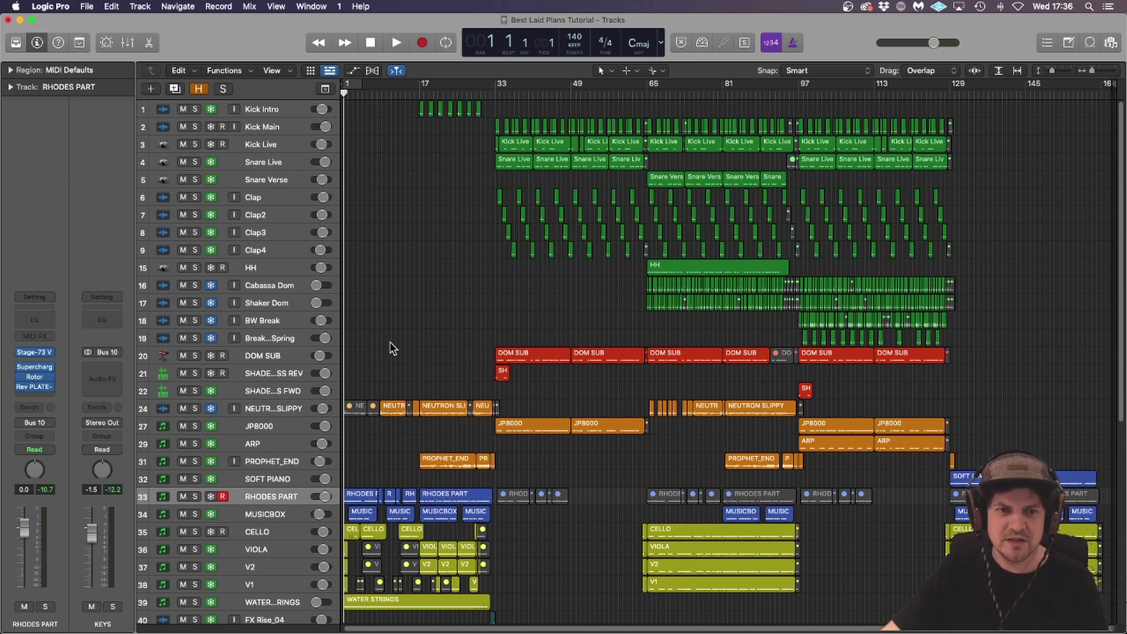
left_click(256, 502)
left_click(222, 497)
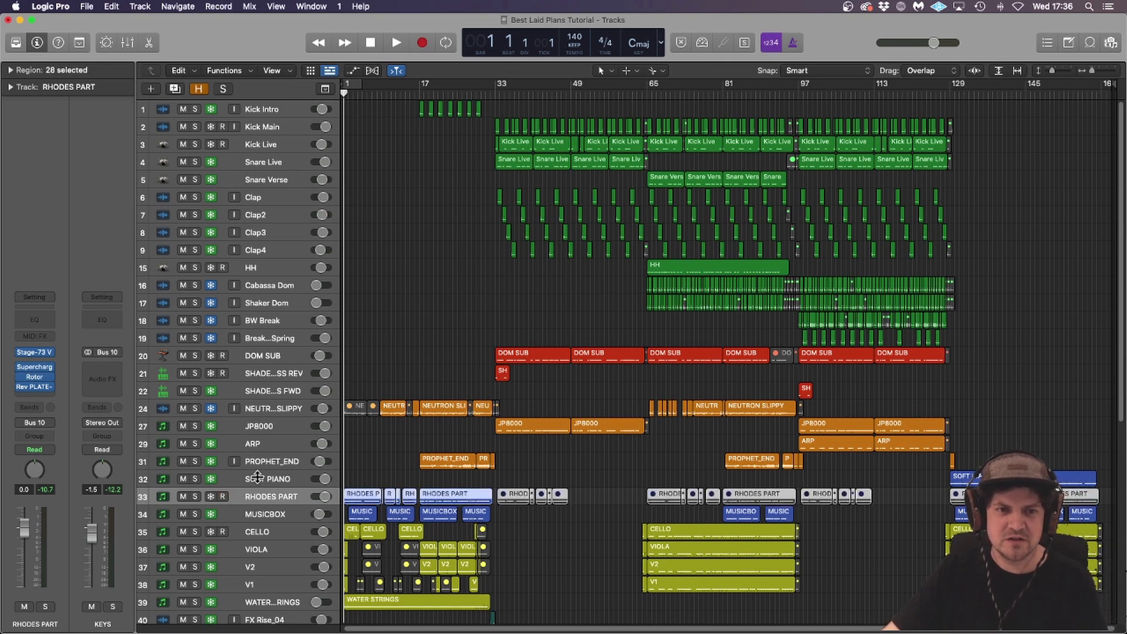
left_click(440, 353)
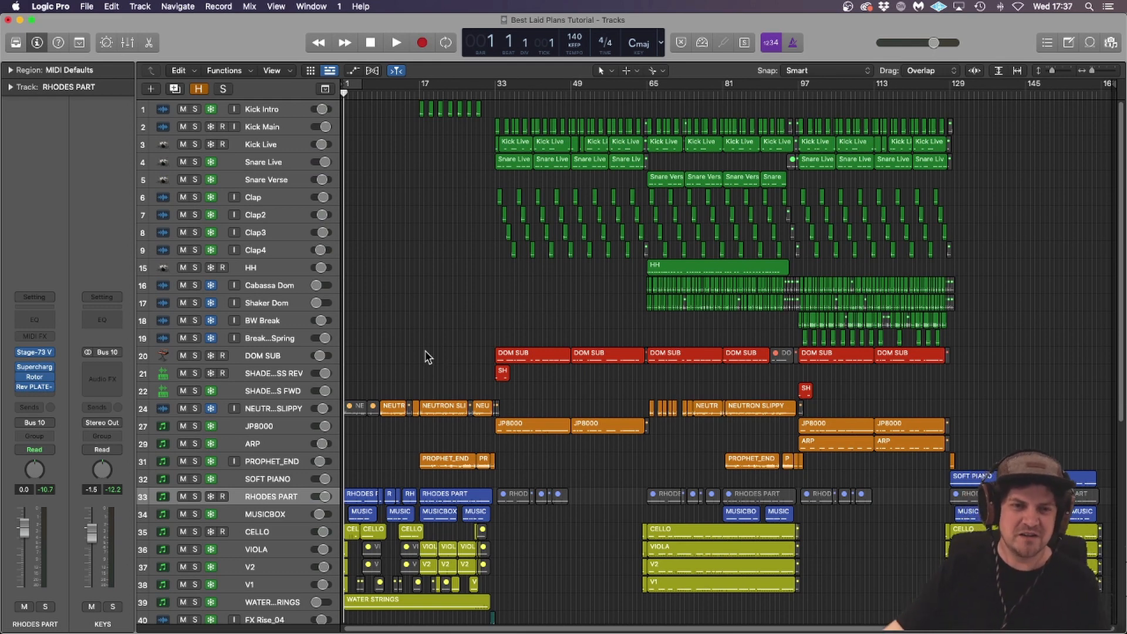
- Play the project from the start with the MUSICBOX track soloed
left_click(240, 512)
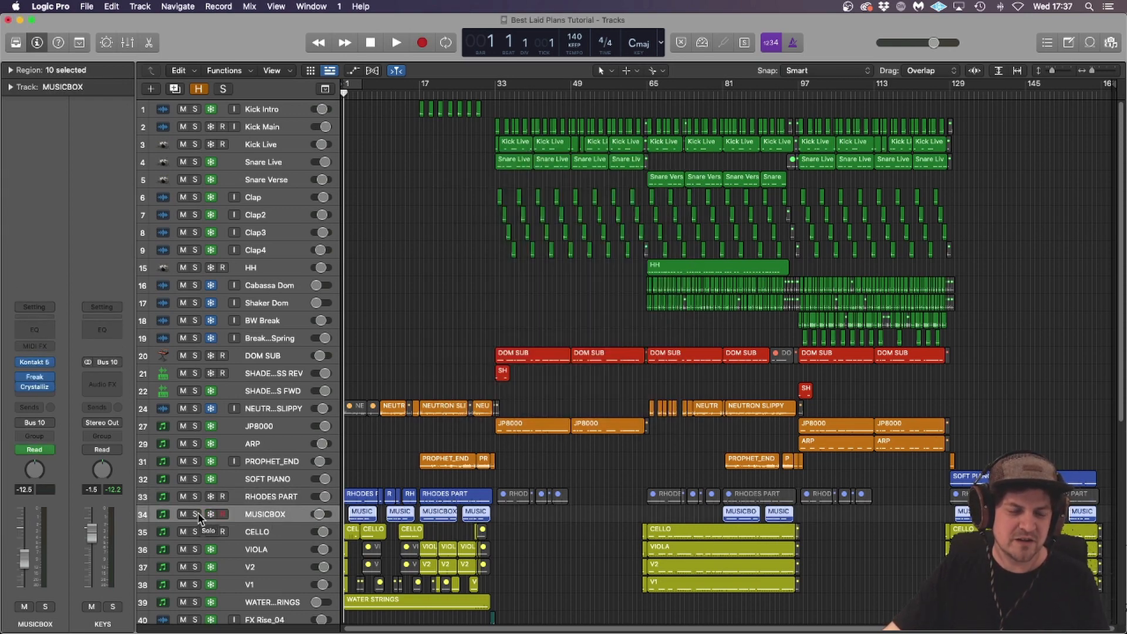
key("space")
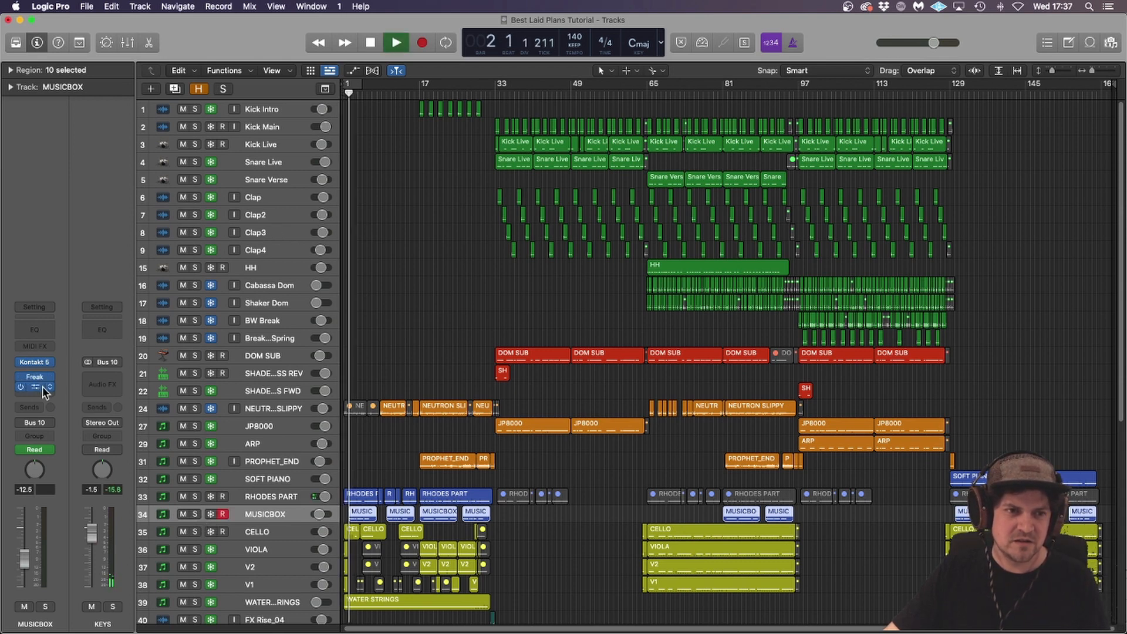
left_click(45, 607)
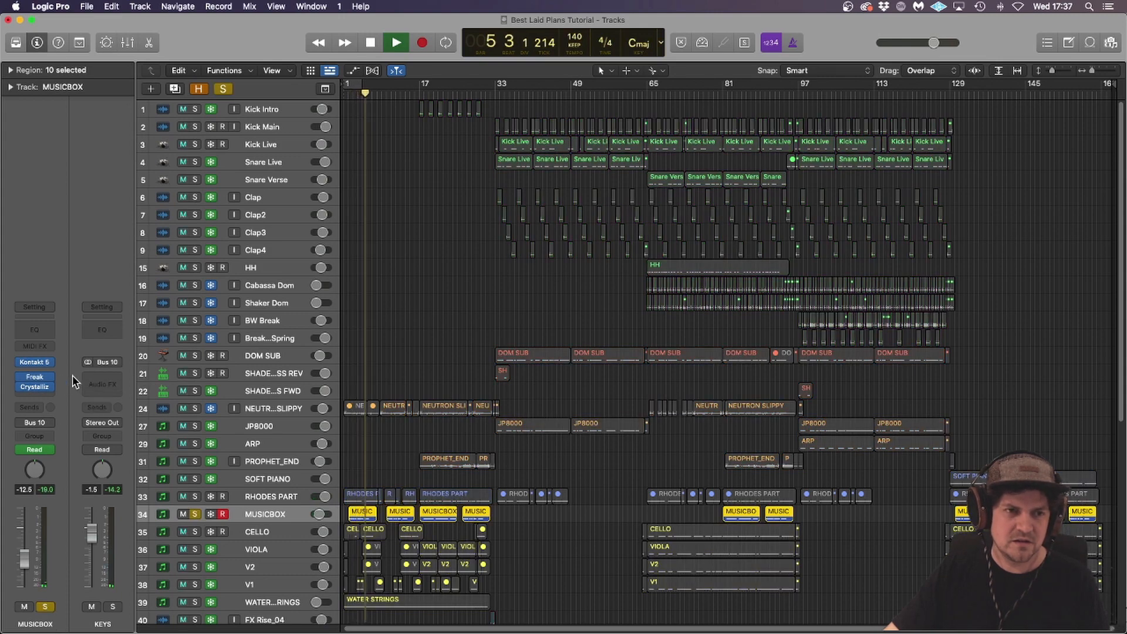
- Open the Freak and Crystallizer effects on the MUSICBOX track to examine their settings during playback
mouse_move(36, 377)
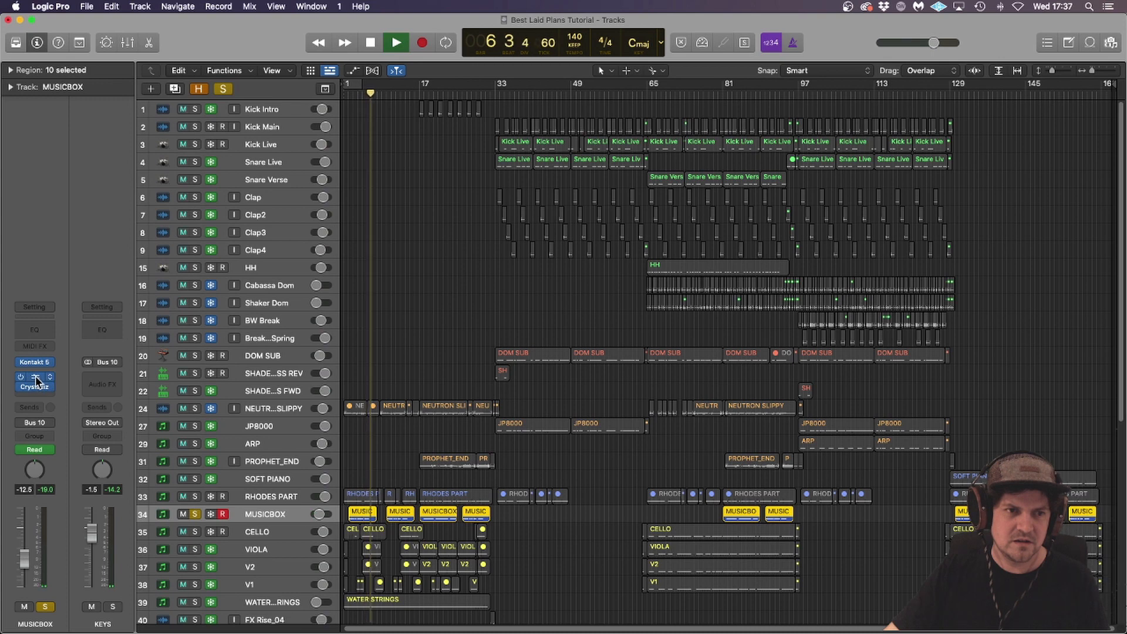
left_click(36, 381)
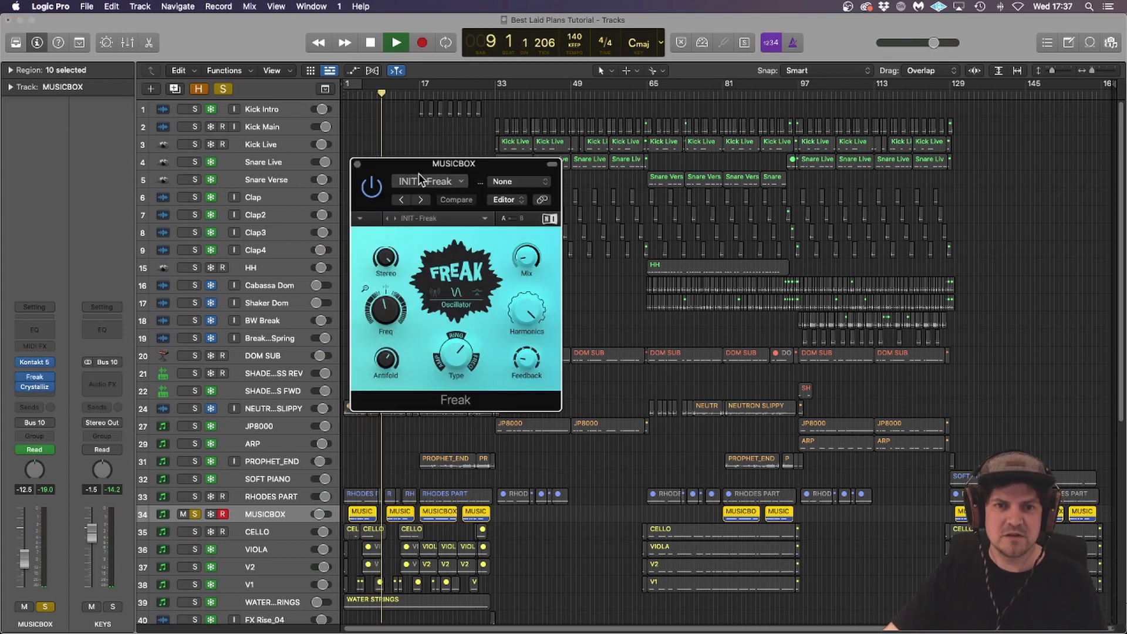
left_click(357, 164)
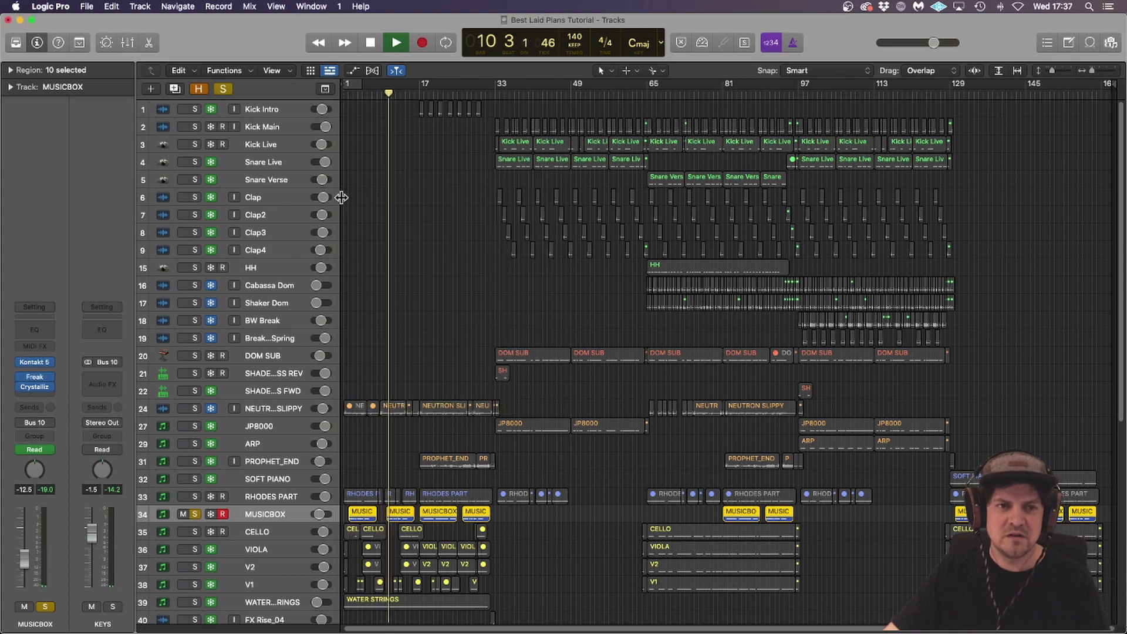
left_click(37, 377)
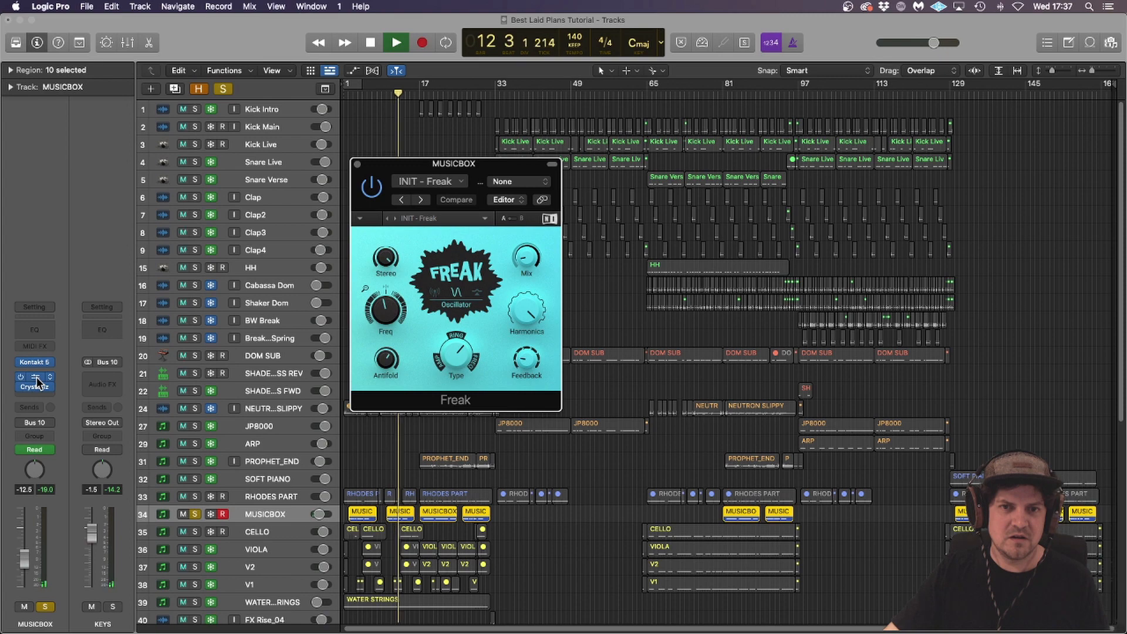
left_click(36, 388)
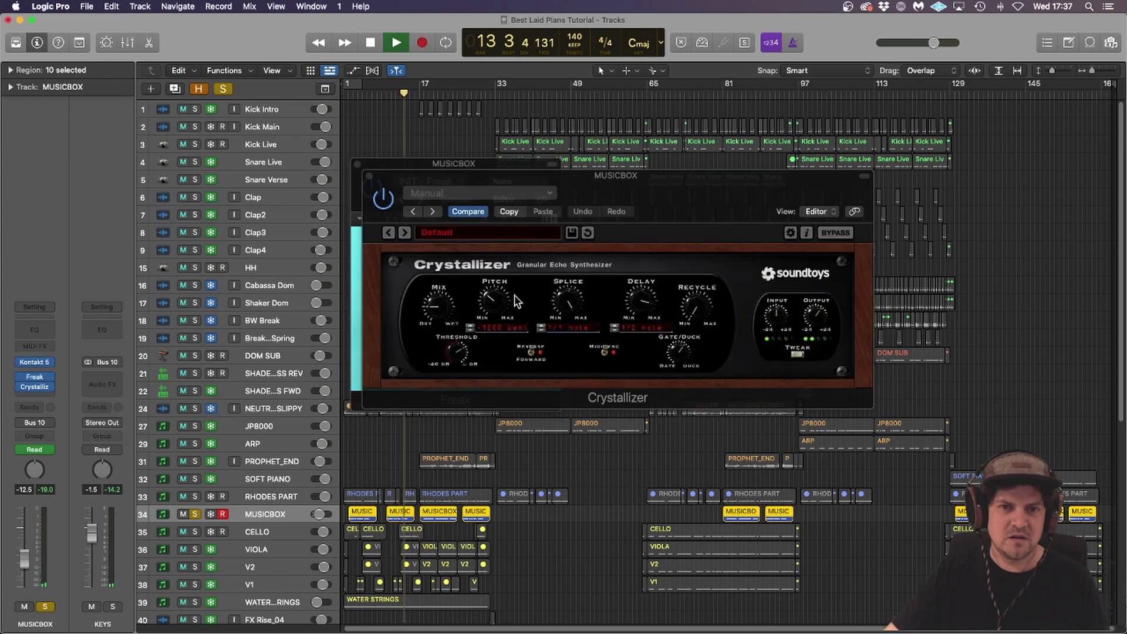
- Close both MUSICBOX effect windows and end the track's soloed playback
left_click(358, 165)
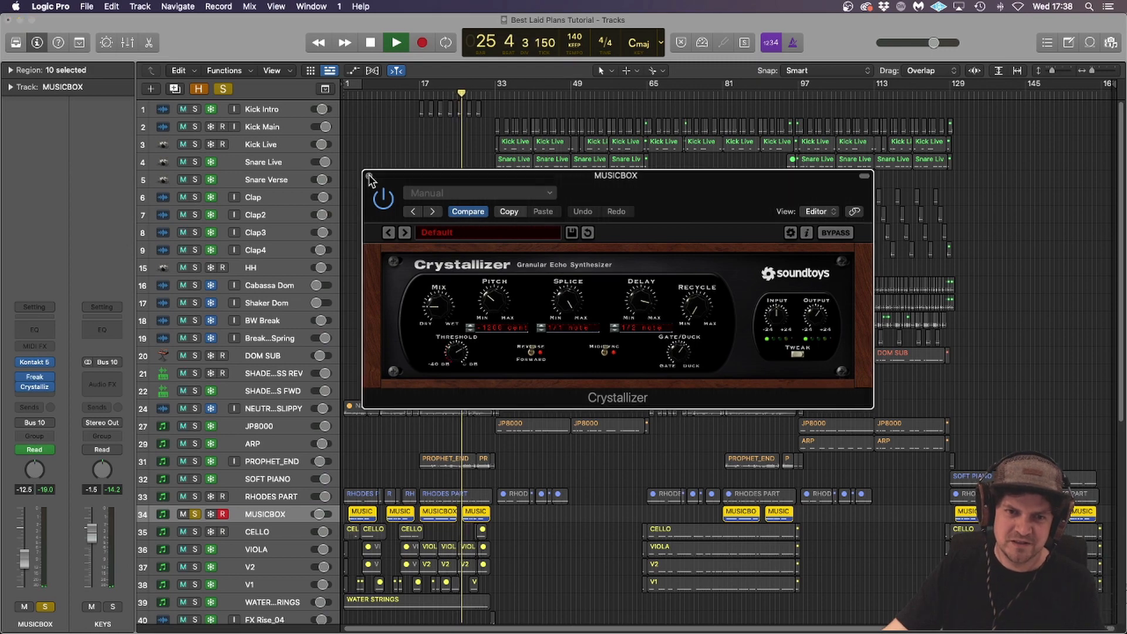
left_click(368, 175)
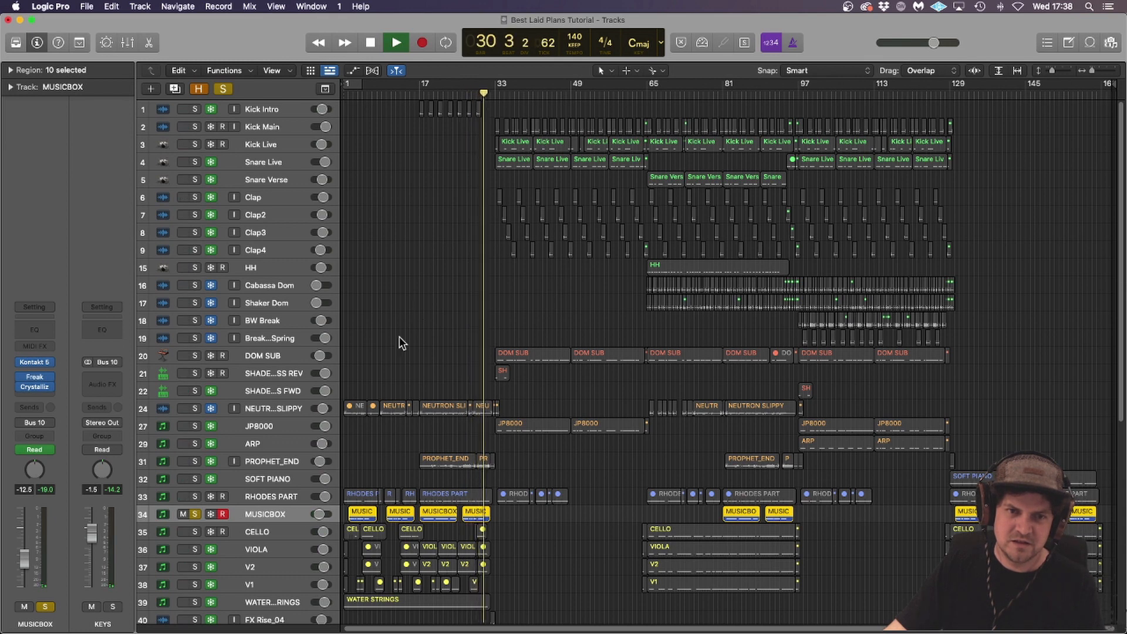
key("space")
left_click(196, 513)
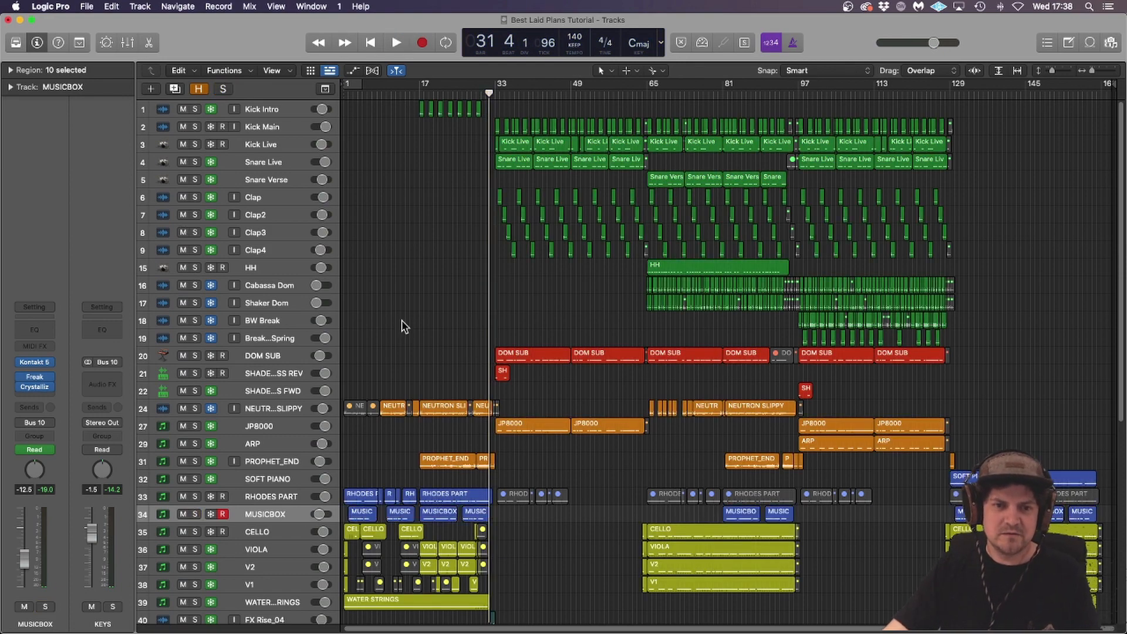
- Open the CELLO, VIOLA, V2 and V1 regions at bar 129 in the Piano Roll and display their Modulation data
left_click_drag(1104, 264, 938, 196)
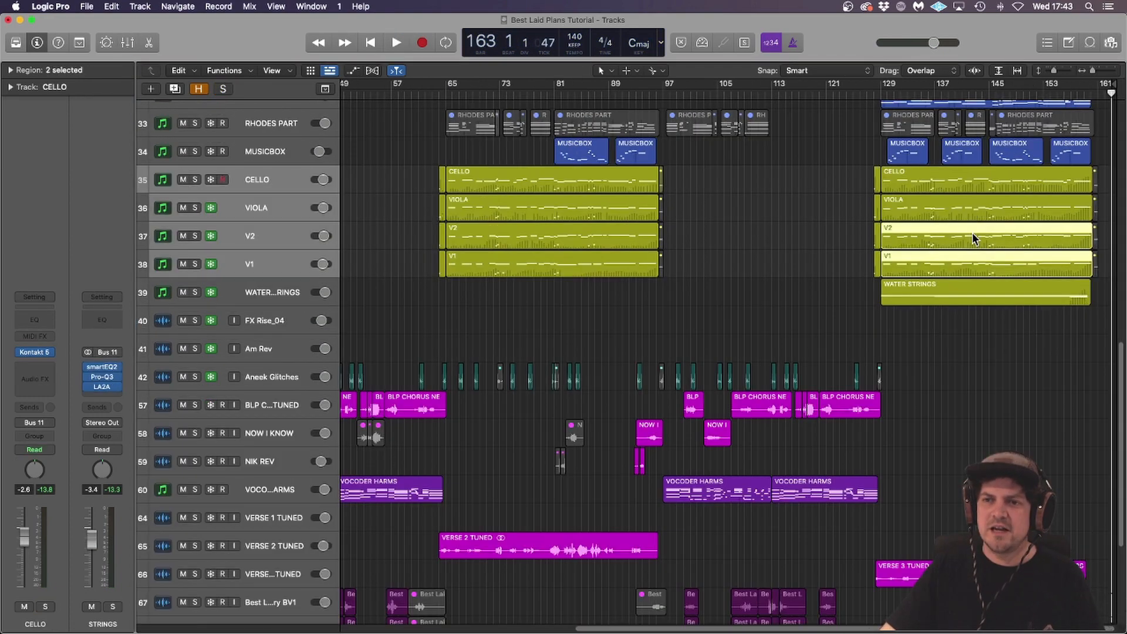
double_click(946, 182)
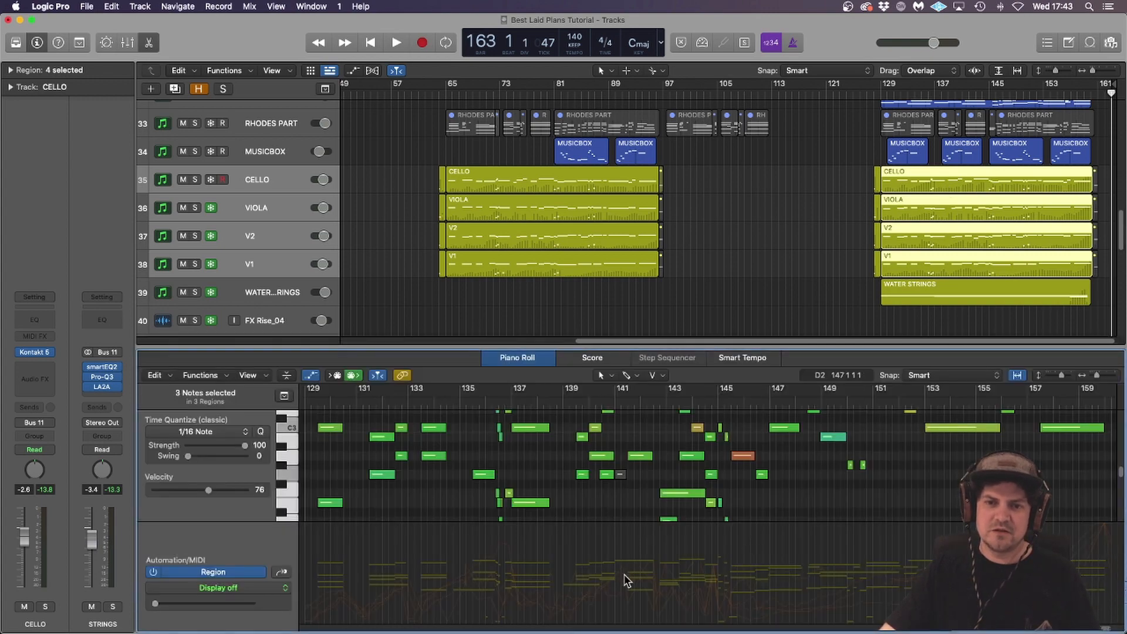
left_click(283, 571)
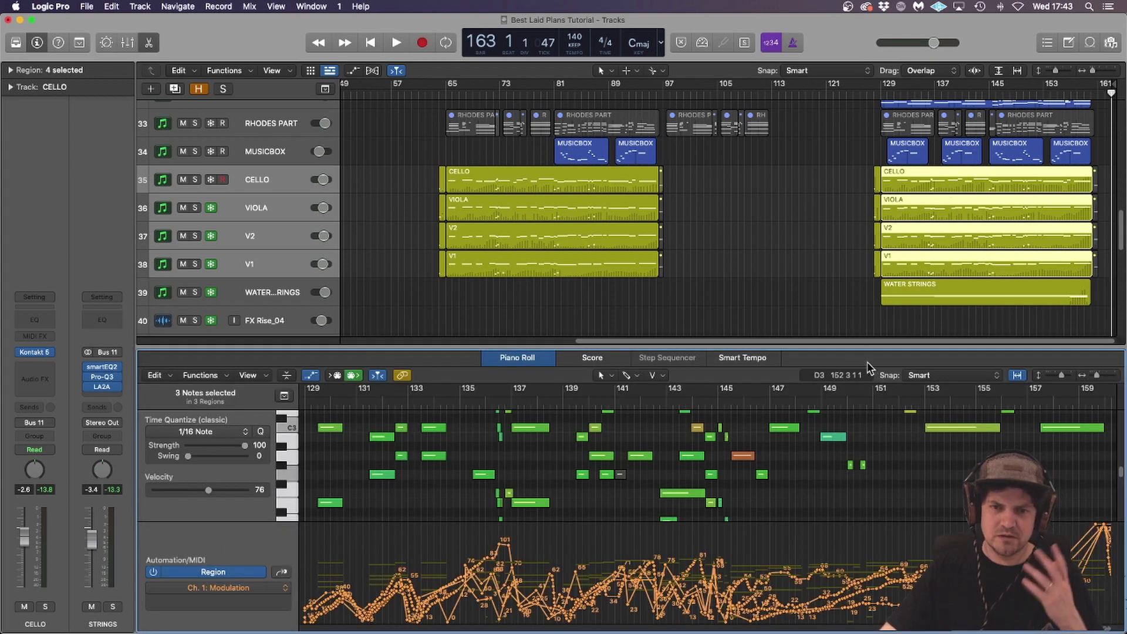
left_click(726, 268)
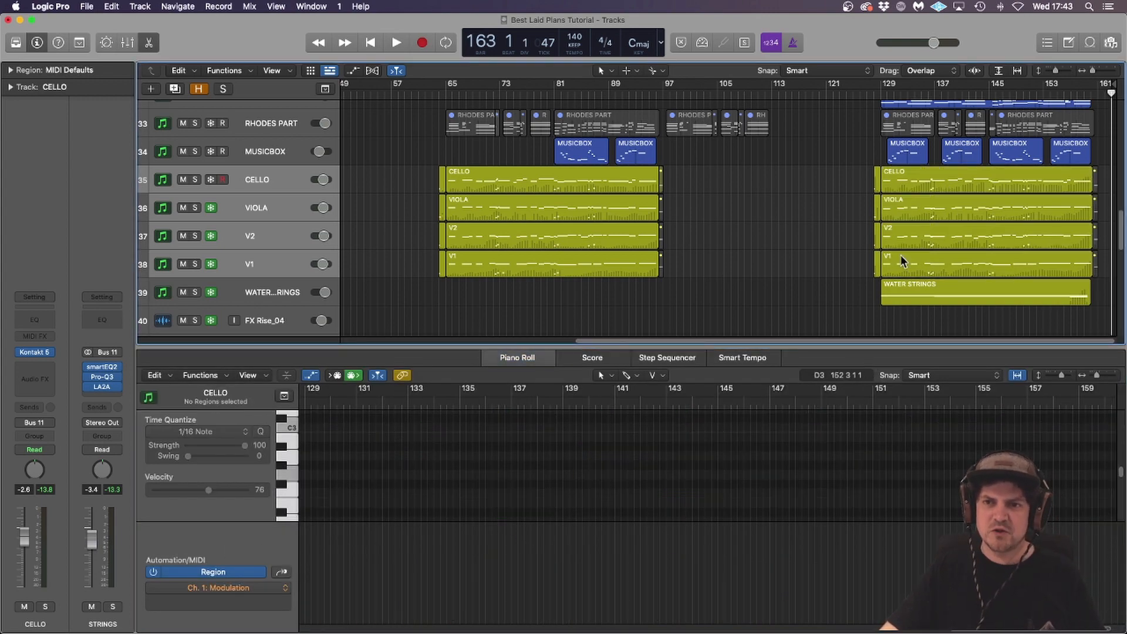
- Solo the CELLO track and play it from bar 129
left_click(997, 260)
left_click(204, 175)
left_click(197, 178)
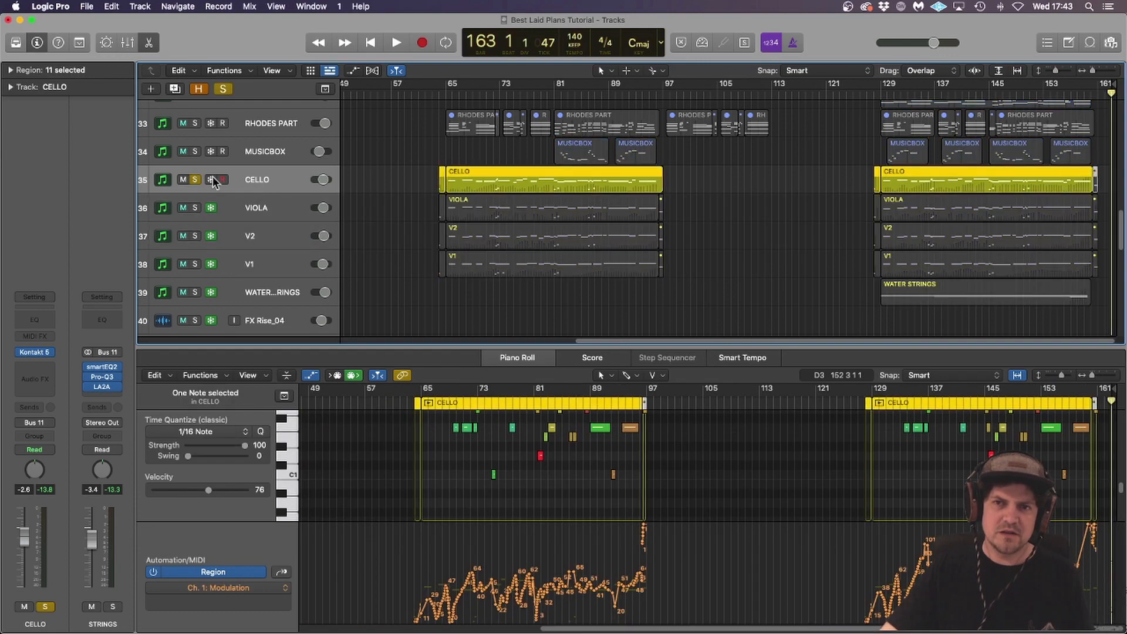
left_click(882, 95)
key("space")
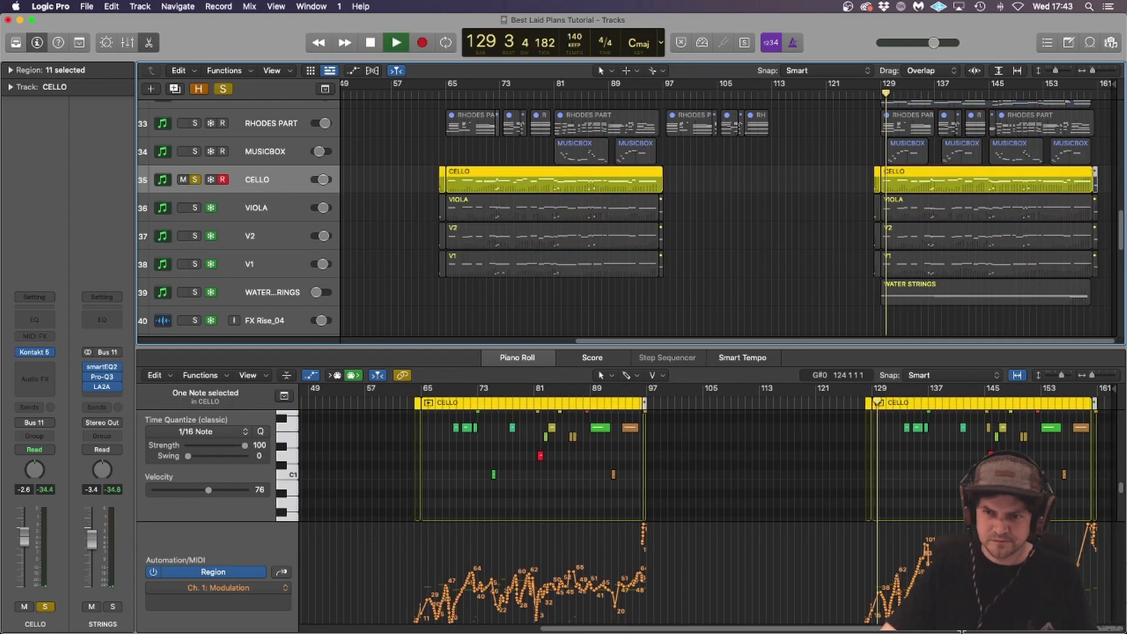
- Examine the cello's modulation curve up close in the Piano Roll during playback, stopping playback around bar 142
scroll(828, 516, "up", 5)
scroll(829, 516, "down", 2)
scroll(840, 558, "up", 4)
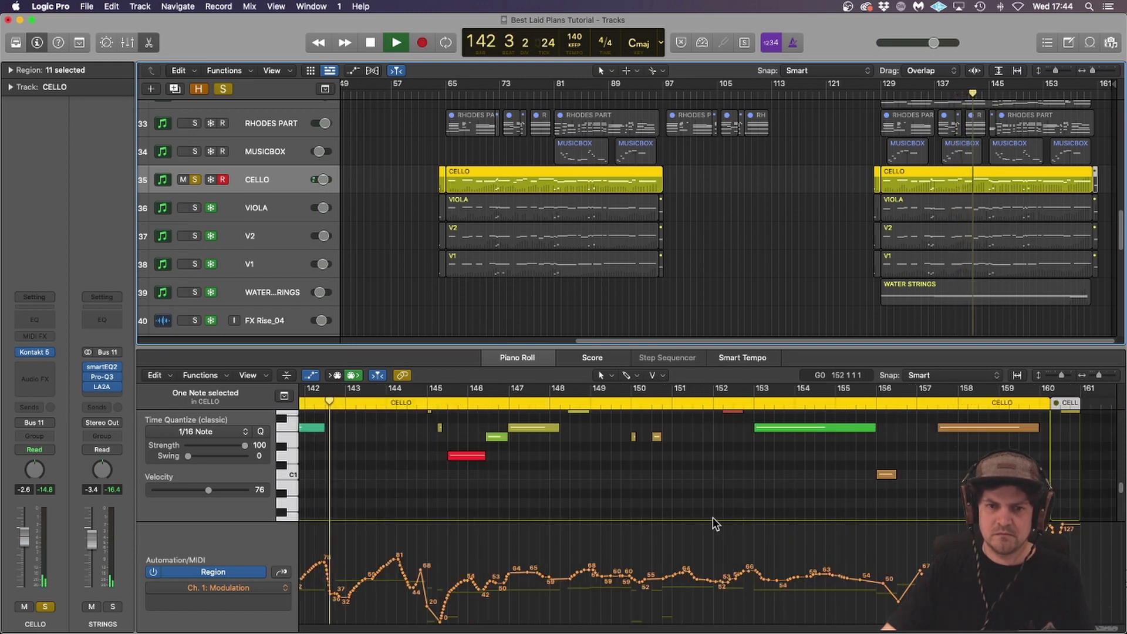
key("space")
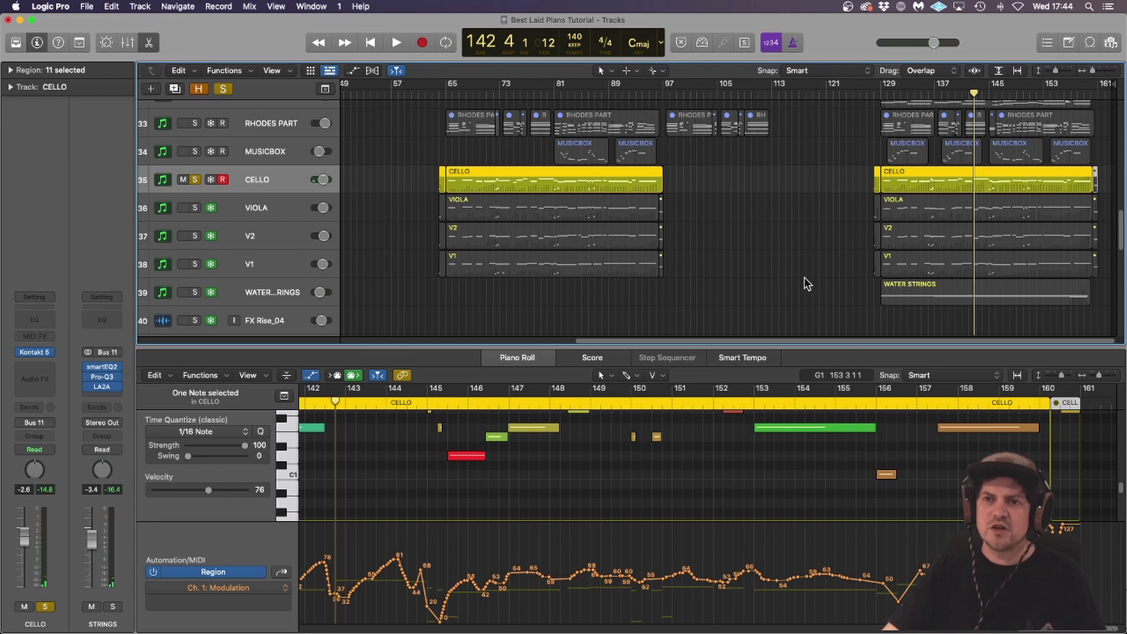
scroll(806, 284, "left", 2)
scroll(773, 496, "left", 10)
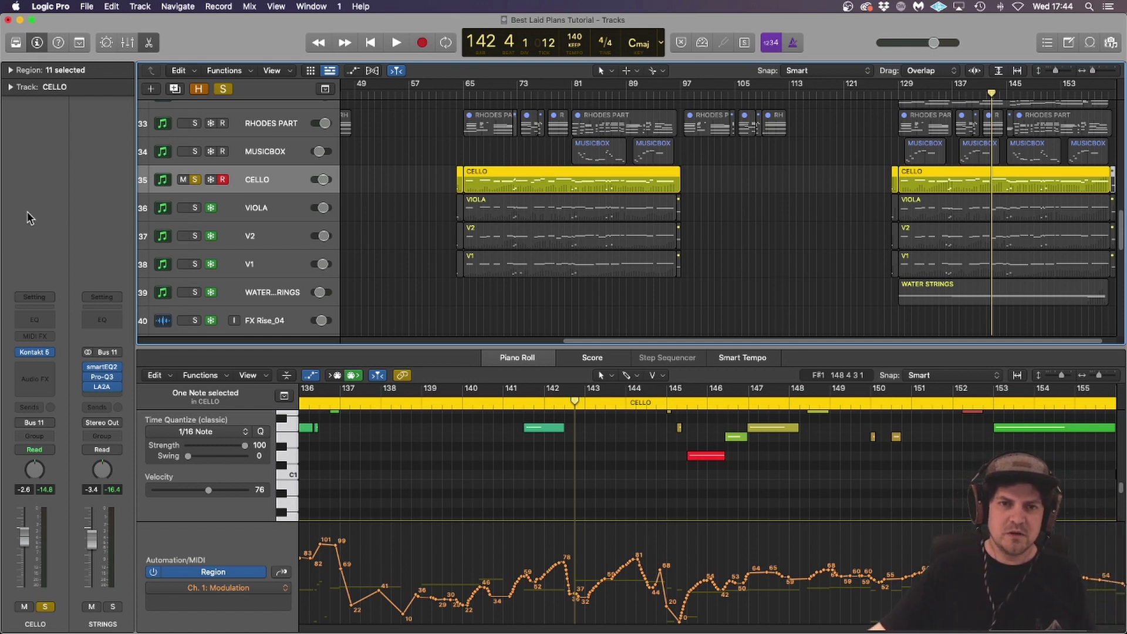
- View the cello's Kontakt 5 instrument and close its window
left_click(37, 352)
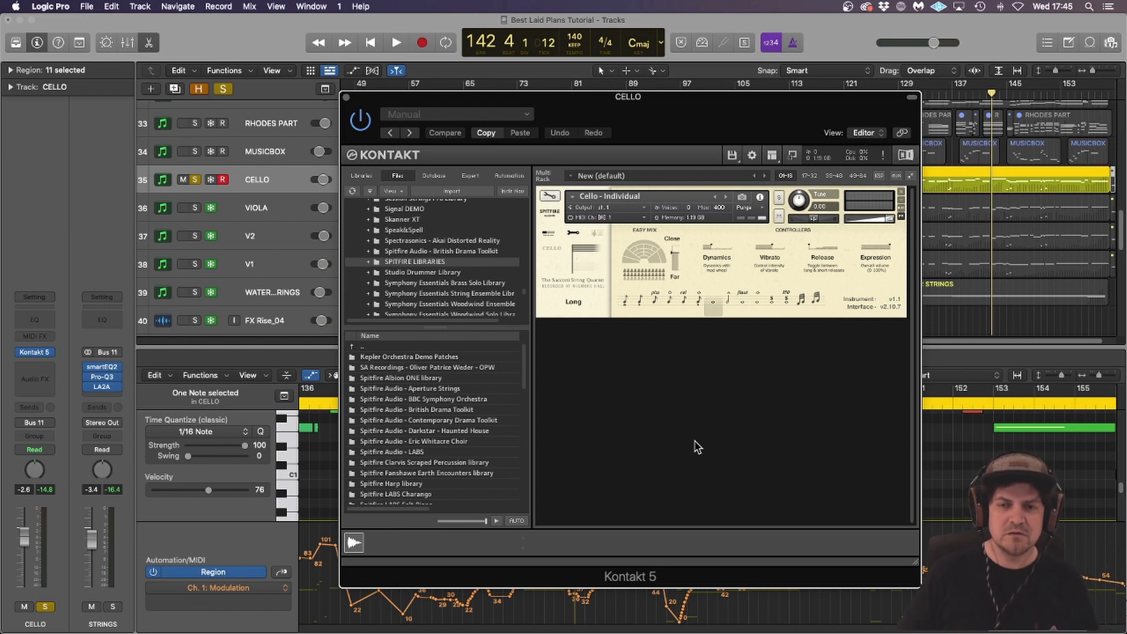
key("super+w")
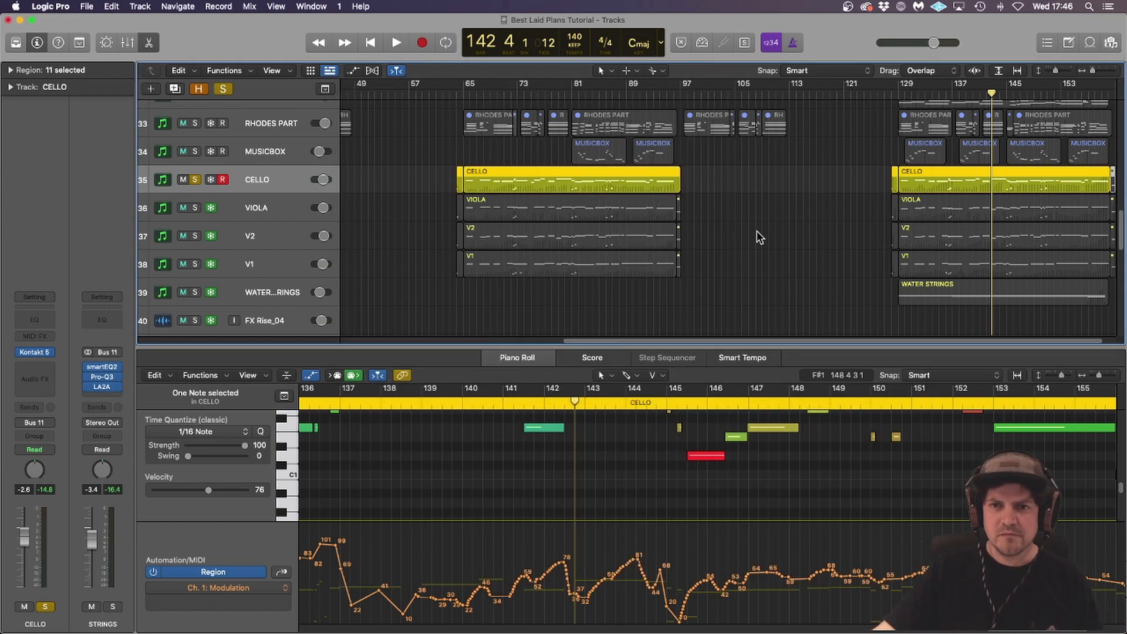
- Solo the VIOLA, V2 and V1 tracks alongside the cello and play the string parts from bar 128
left_click(764, 233)
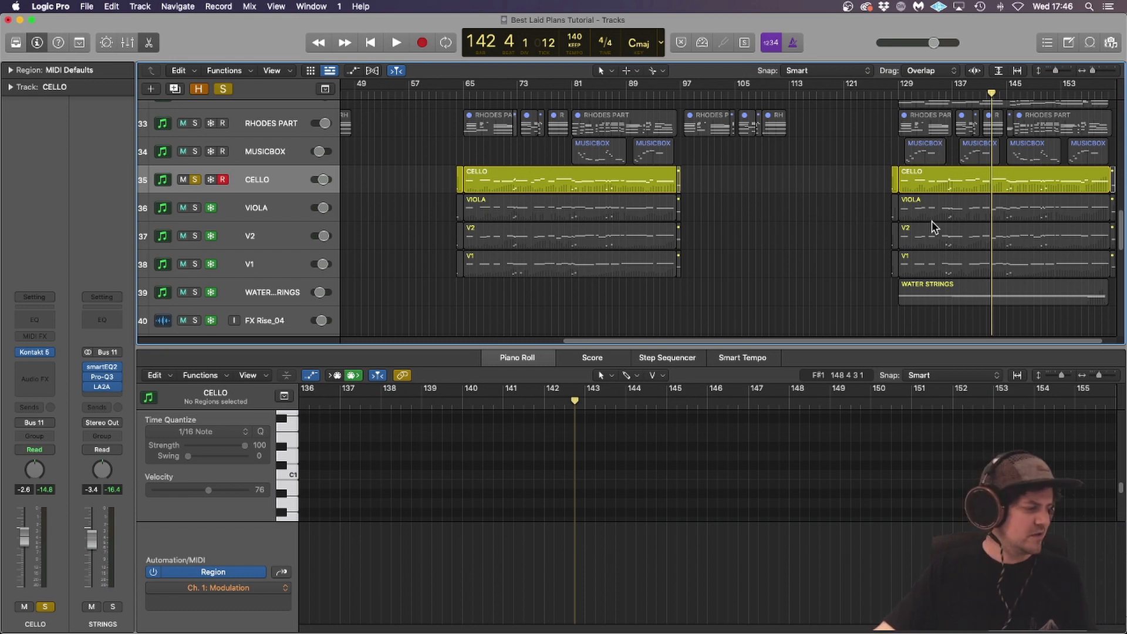
scroll(950, 176, "right", 1)
left_click(953, 203)
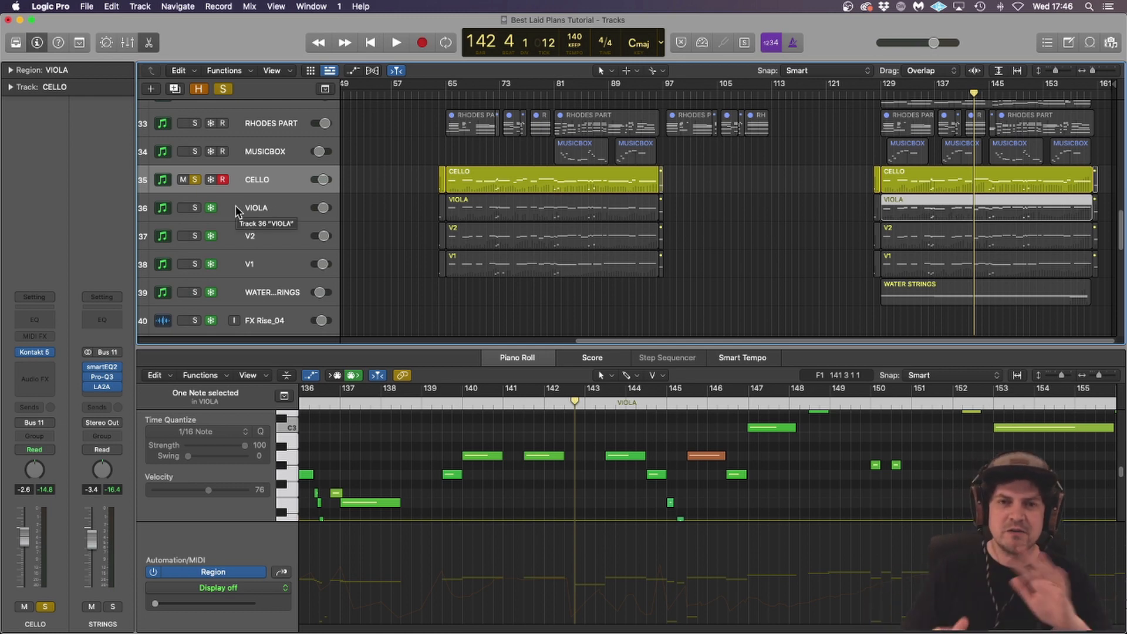
left_click_drag(195, 207, 195, 263)
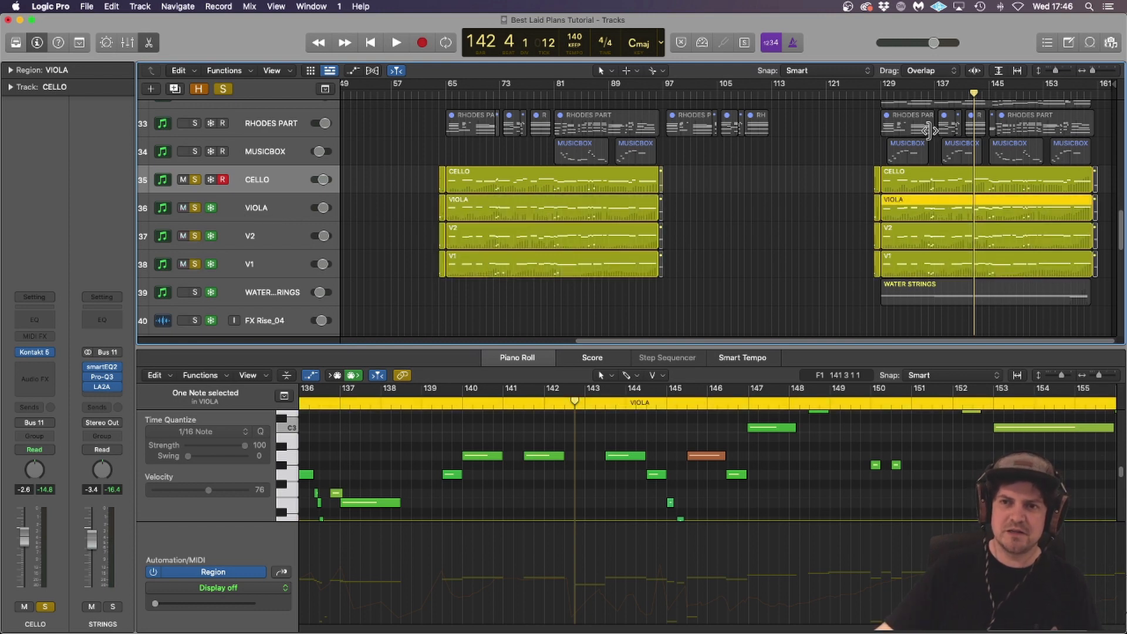
left_click(874, 95)
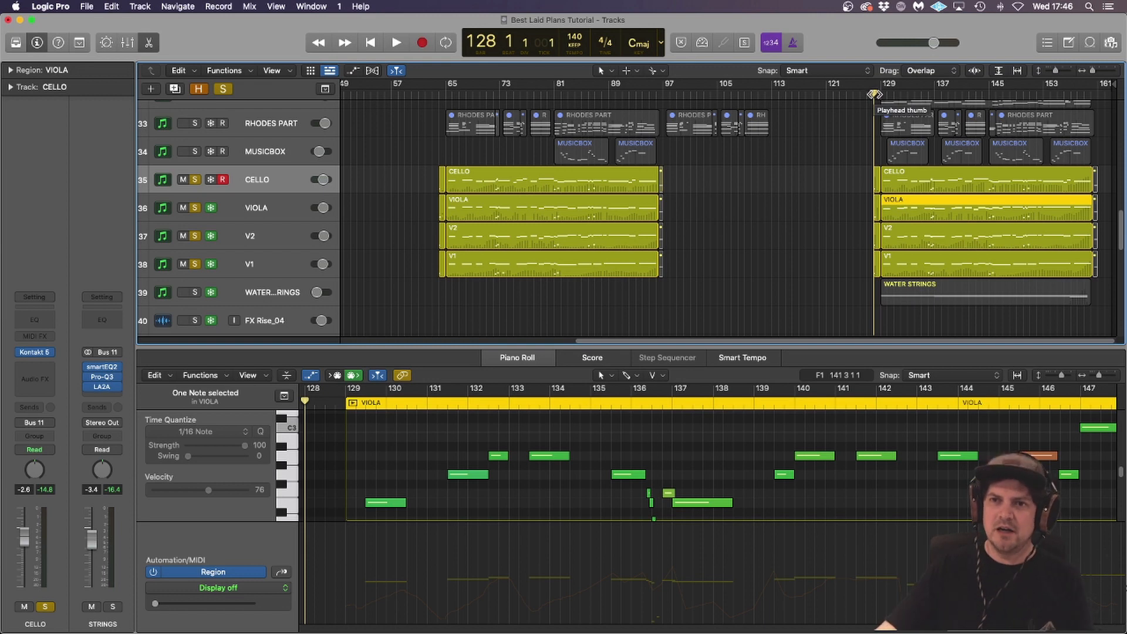
key("space")
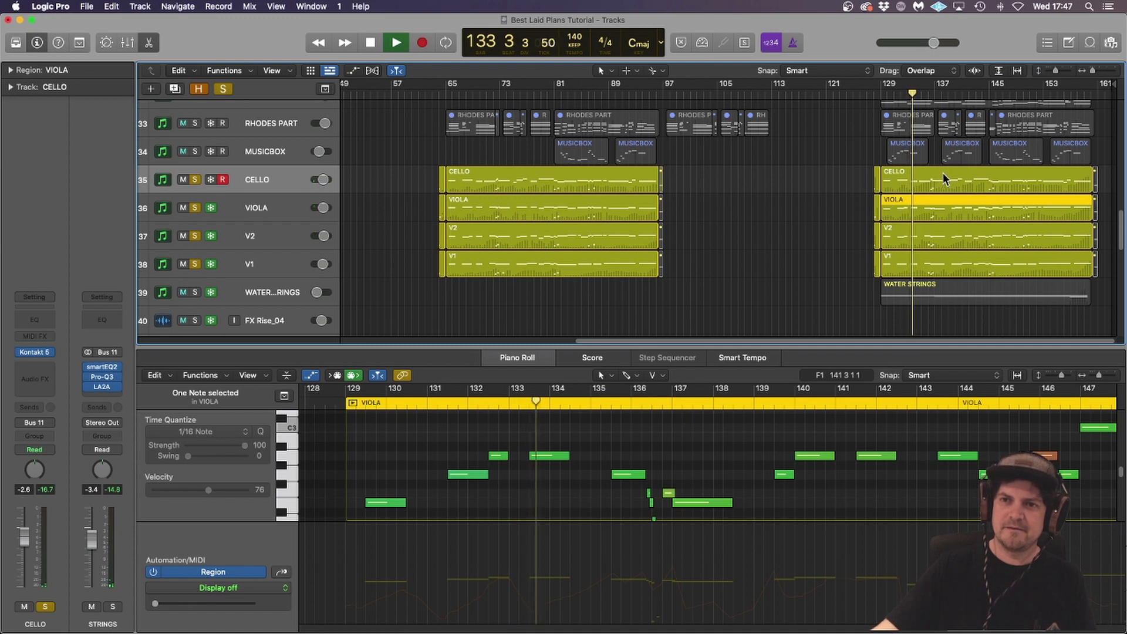
- Select the CELLO, VIOLA, V2 and V1 regions at bar 129 together to show their modulation curves in the Piano Roll
left_click(1058, 189)
left_click(1043, 214, "shift")
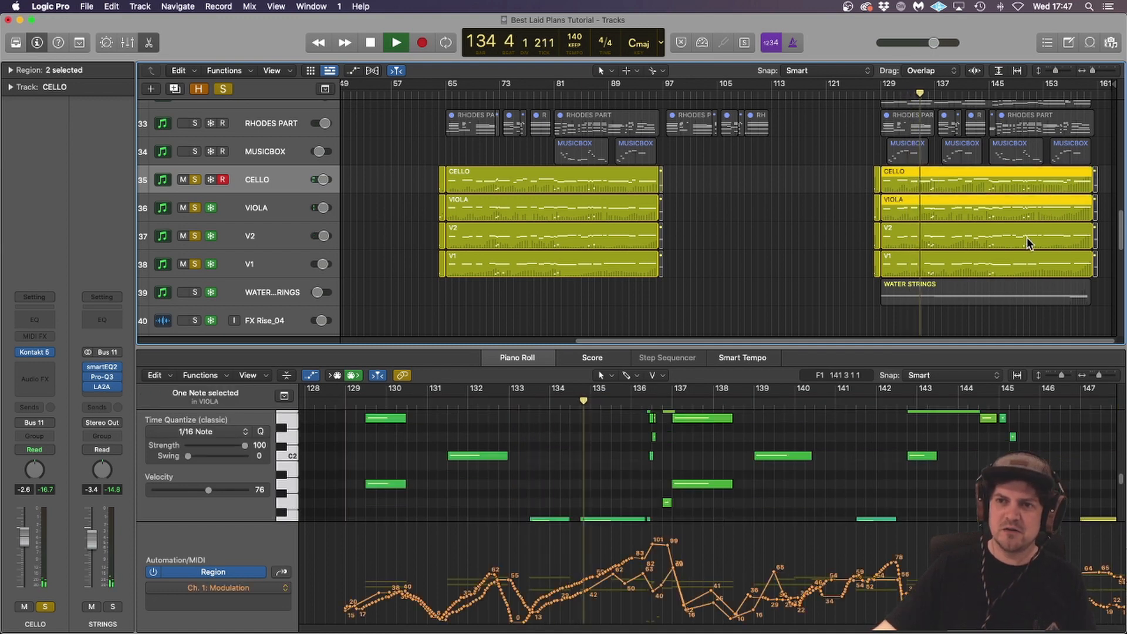
left_click(1030, 244, "shift")
left_click(1031, 260, "shift")
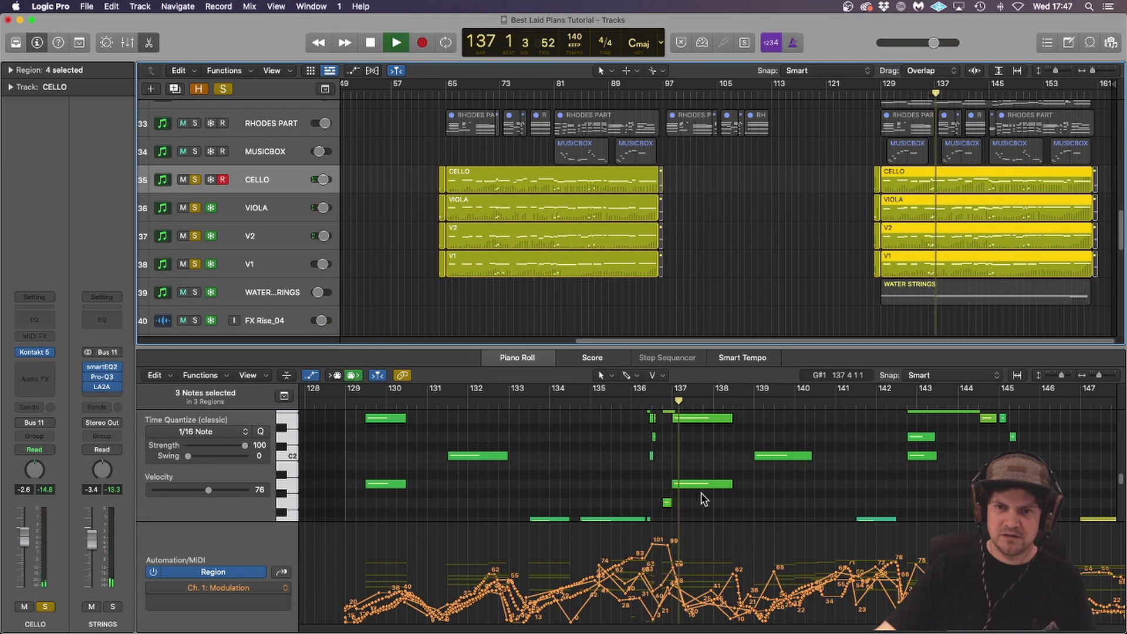
- Examine the four string parts' modulation curves and lowest notes during playback, stopping around bar 154
scroll(875, 580, "right", 10)
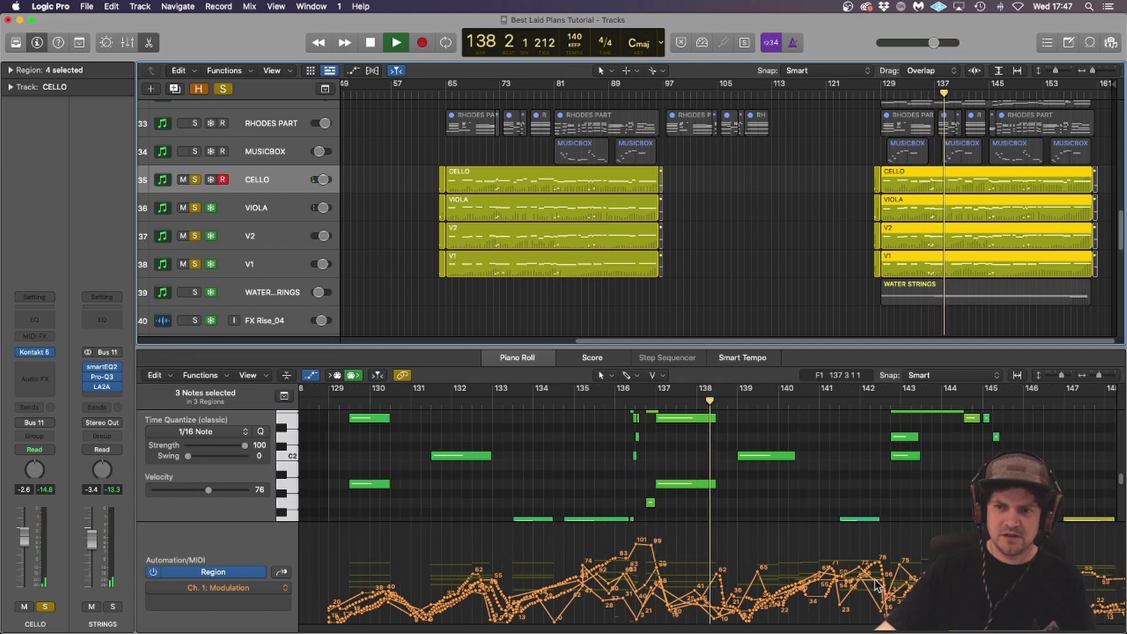
scroll(875, 579, "right", 2)
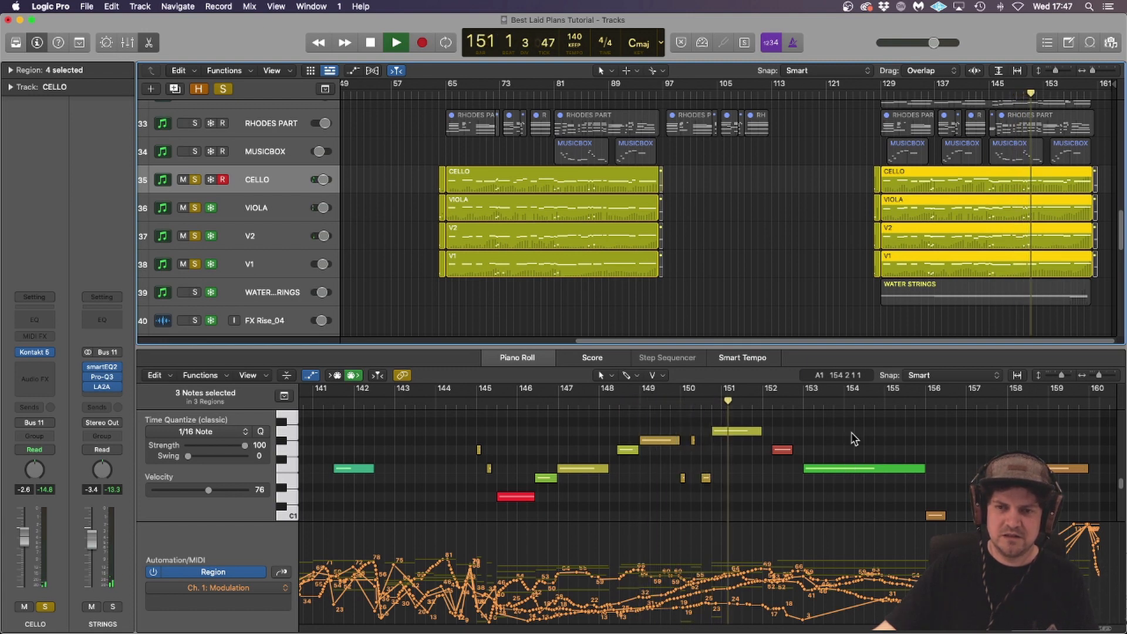
scroll(712, 468, "down", 5)
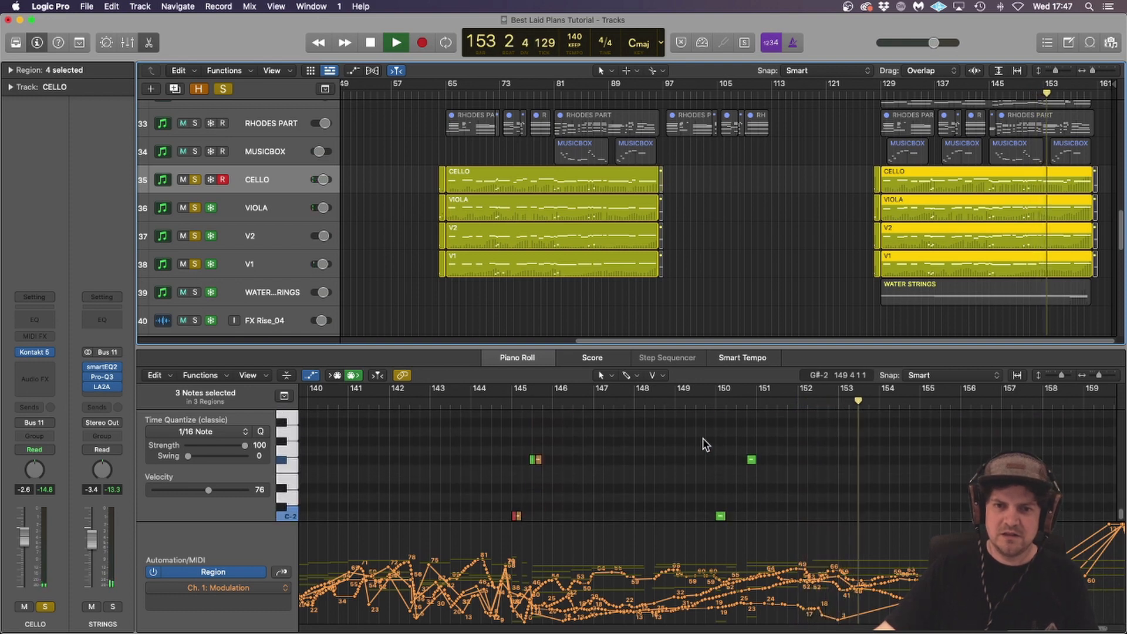
key("space")
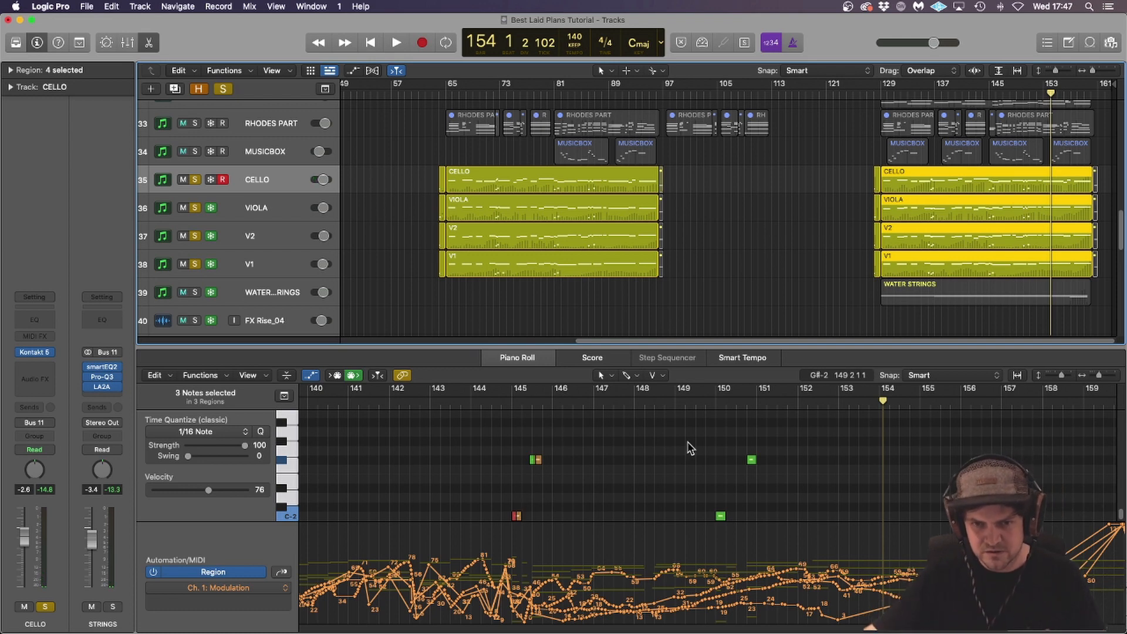
- Deselect the string regions, set the playhead to bar 64 and show the whole arrangement with all track solos off
left_click(769, 273)
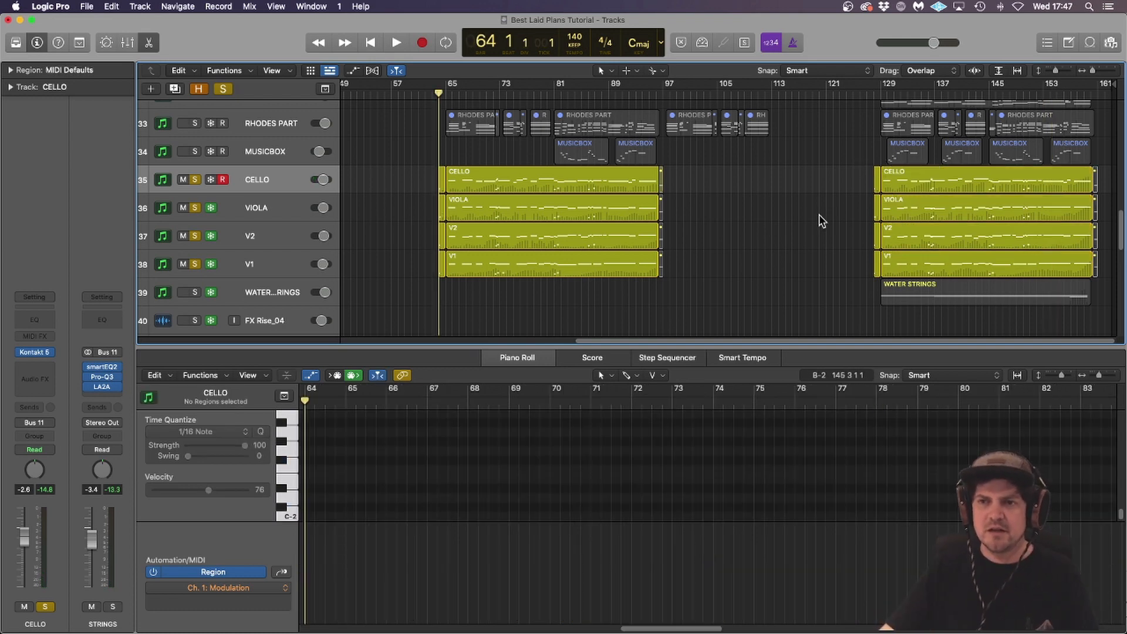
key("z")
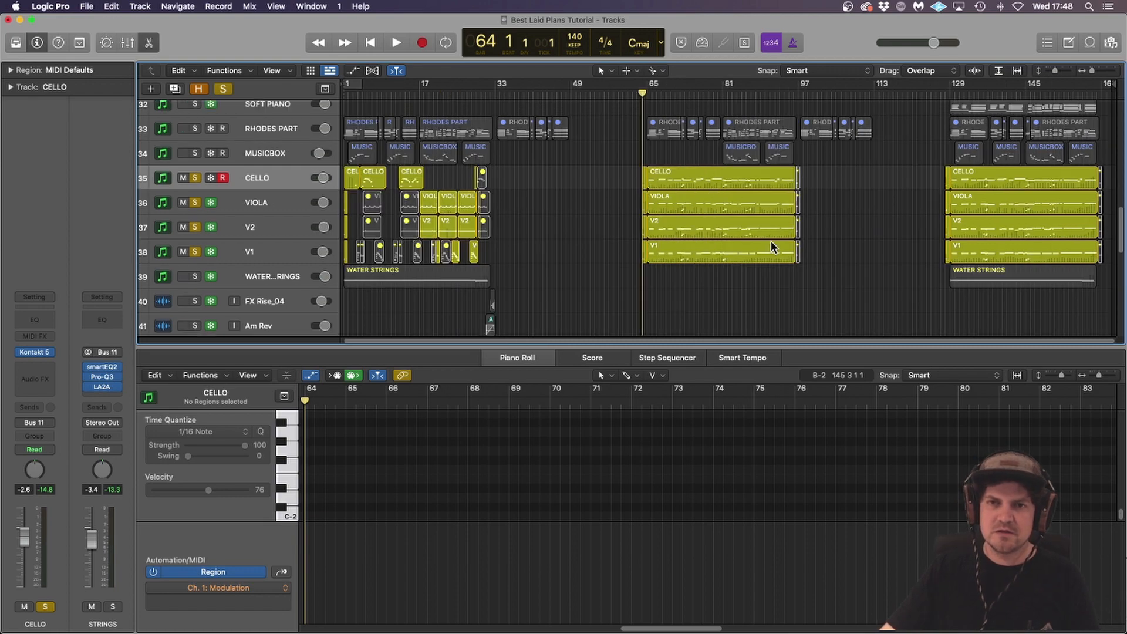
scroll(864, 242, "up", 6)
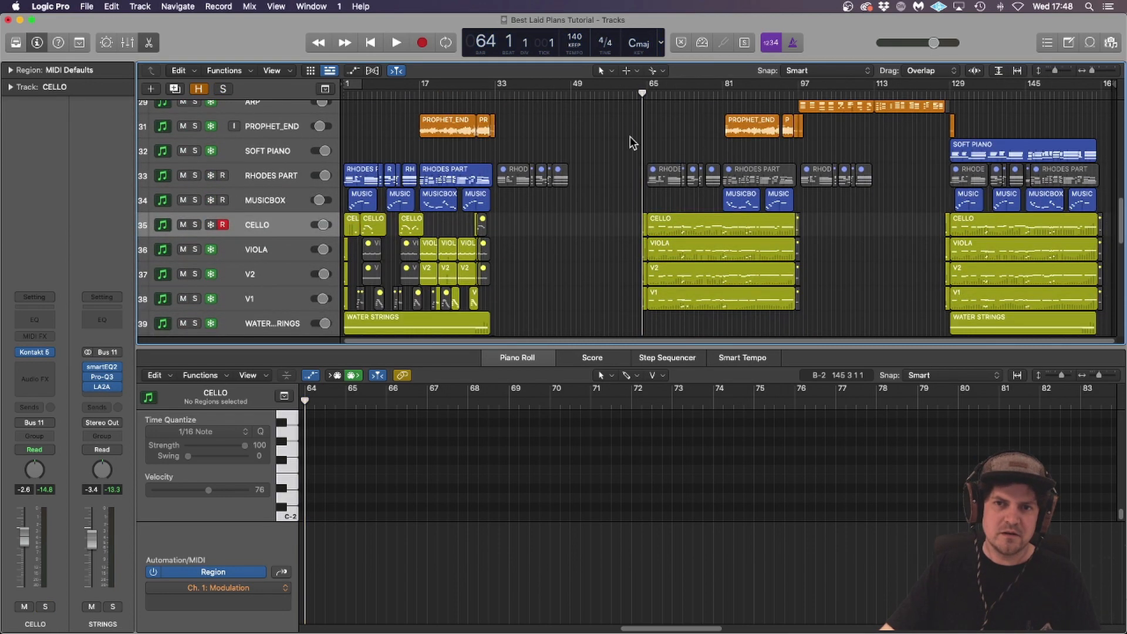